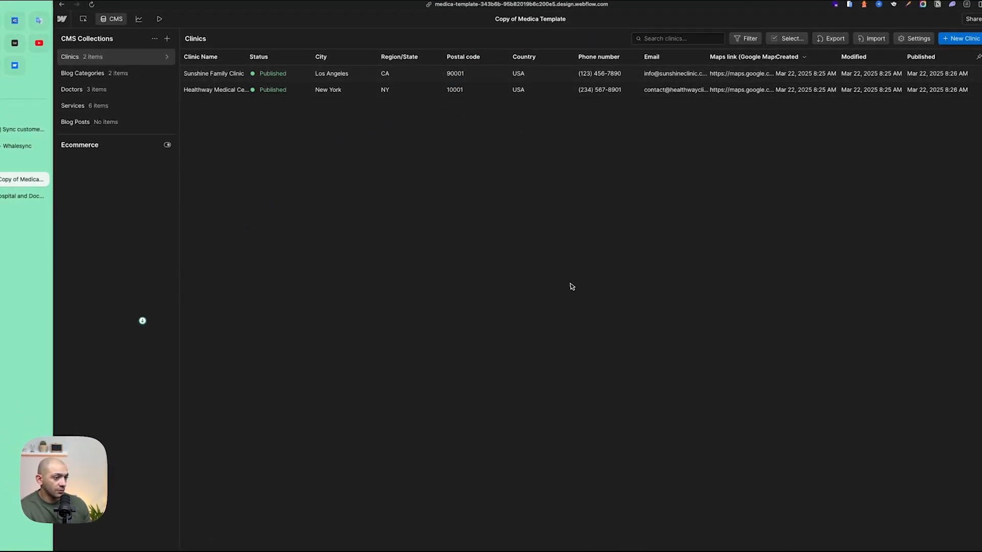
Step: Open the exported Medica Template Clinics (4).csv, look through all its columns and close the spreadsheet
click(782, 547)
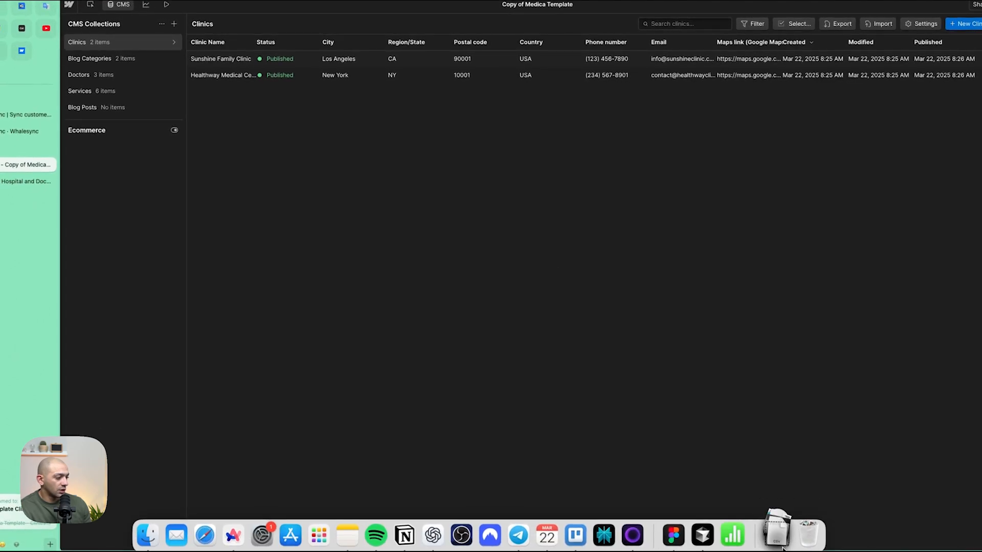
click(559, 381)
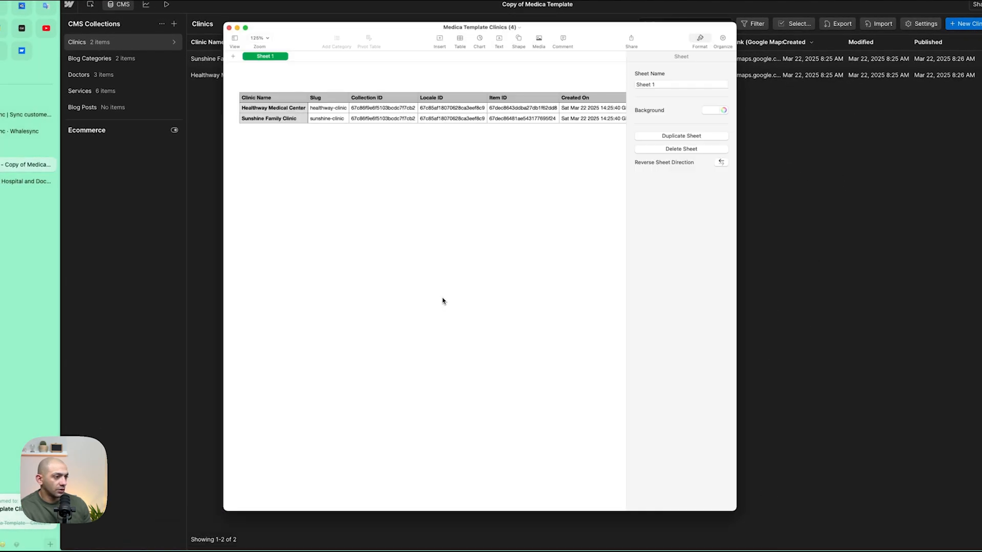
scroll(382, 131, right, 5)
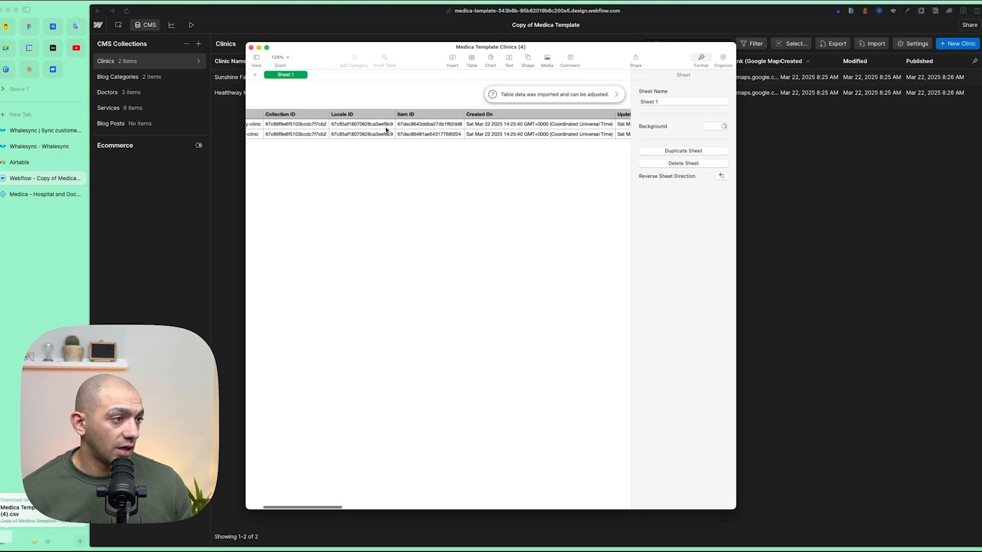
scroll(512, 129, right, 10)
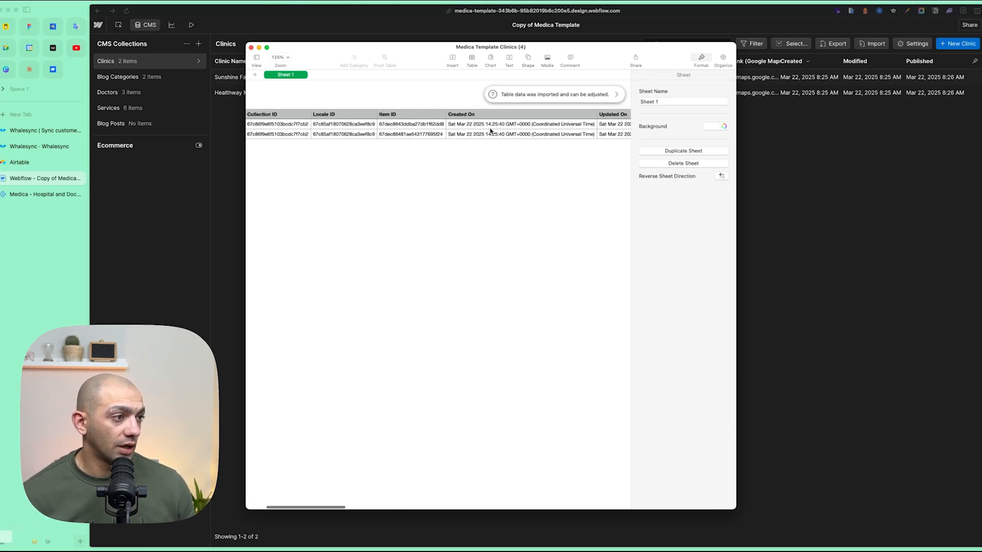
scroll(483, 133, left, 15)
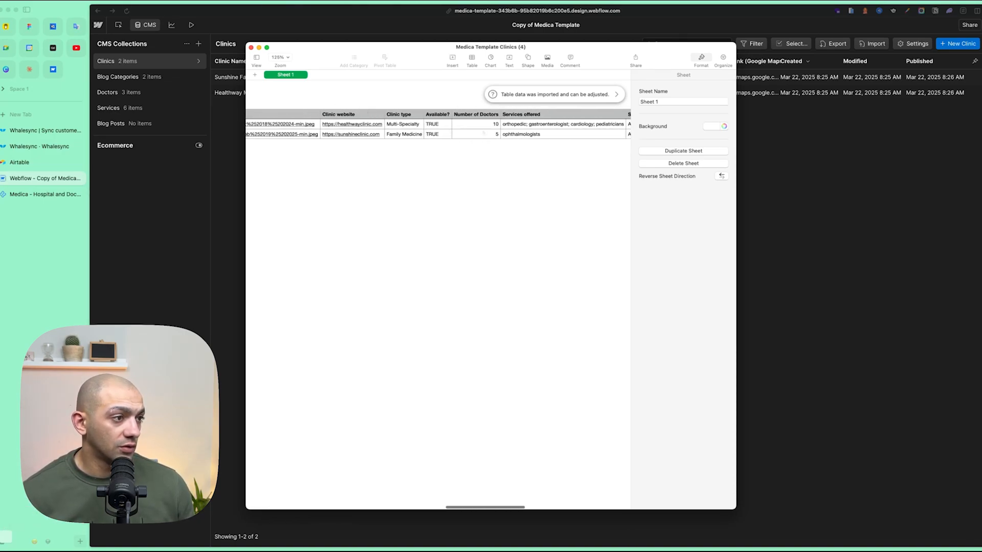
scroll(445, 116, left, 10)
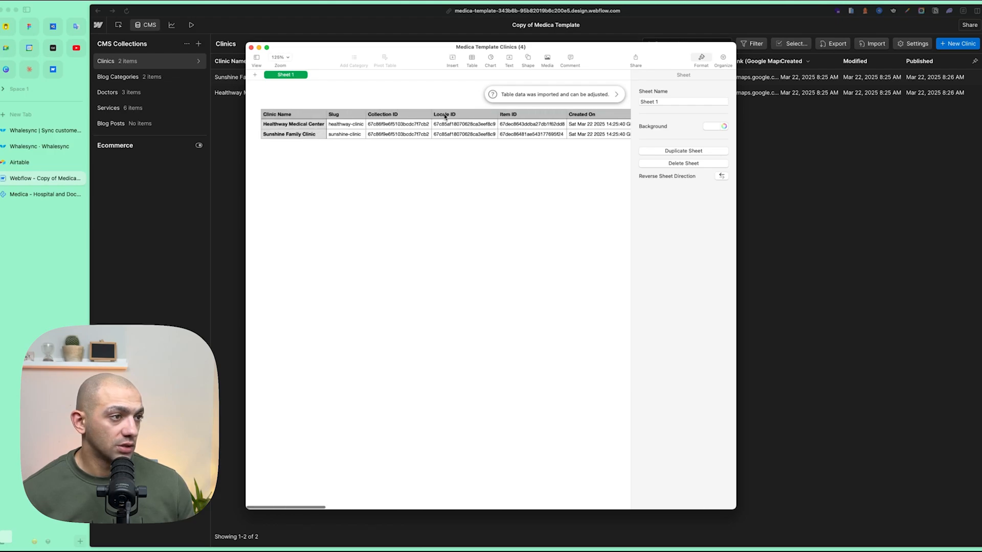
click(252, 47)
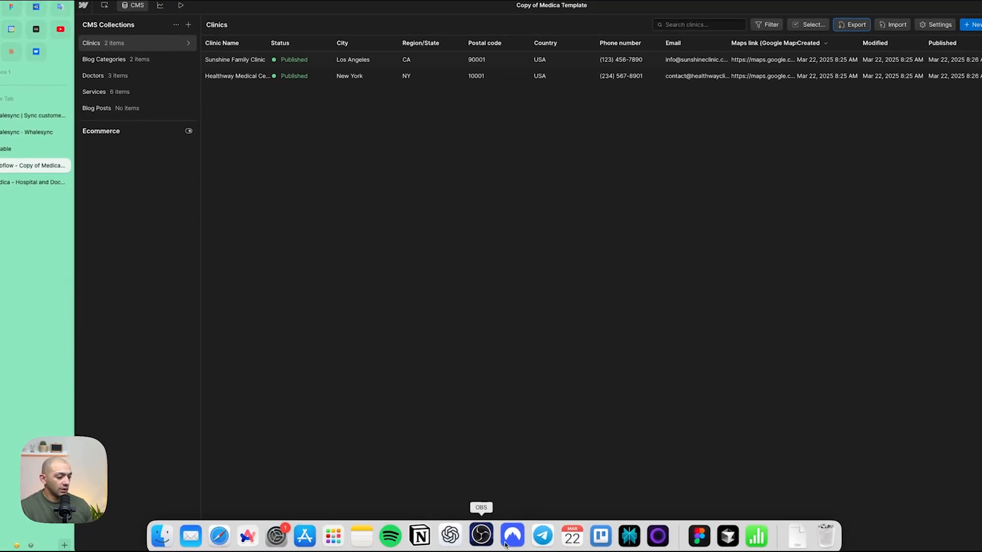
Step: Switch to ChatGPT, attach Medica Template Clinics (4).csv and ask for up to 5 imaginary clinics in the right columns as a downloadable CSV
click(459, 548)
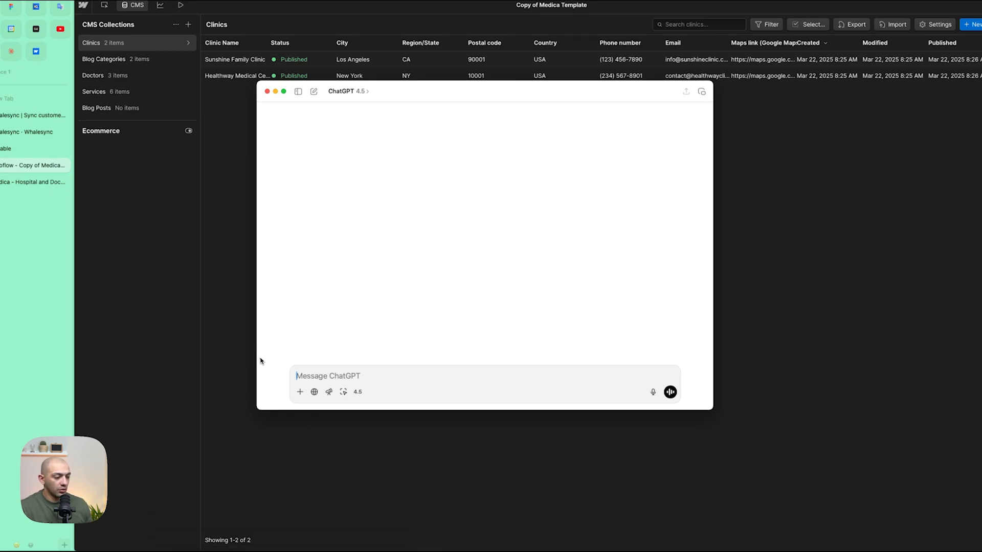
click(300, 392)
click(360, 393)
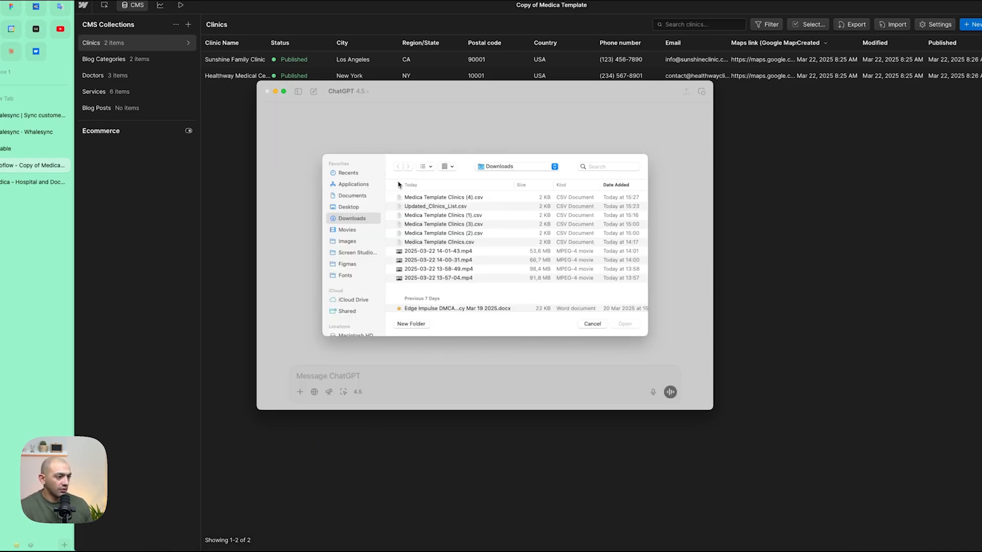
double_click(426, 198)
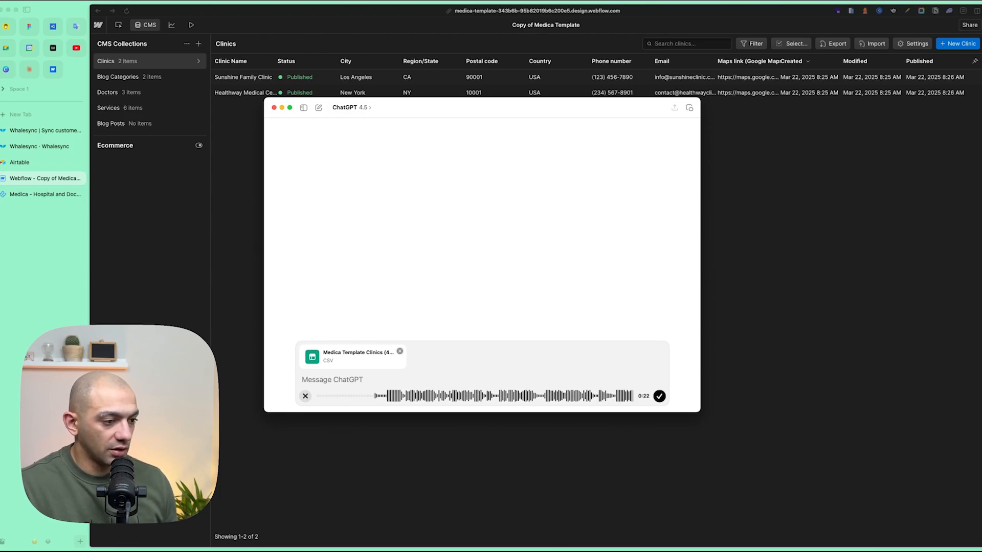
click(659, 396)
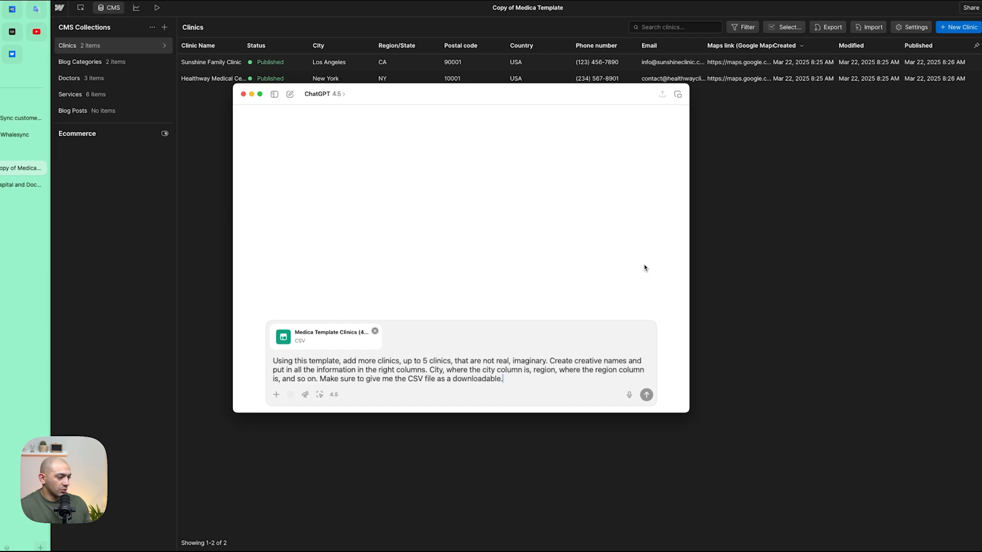
click(644, 396)
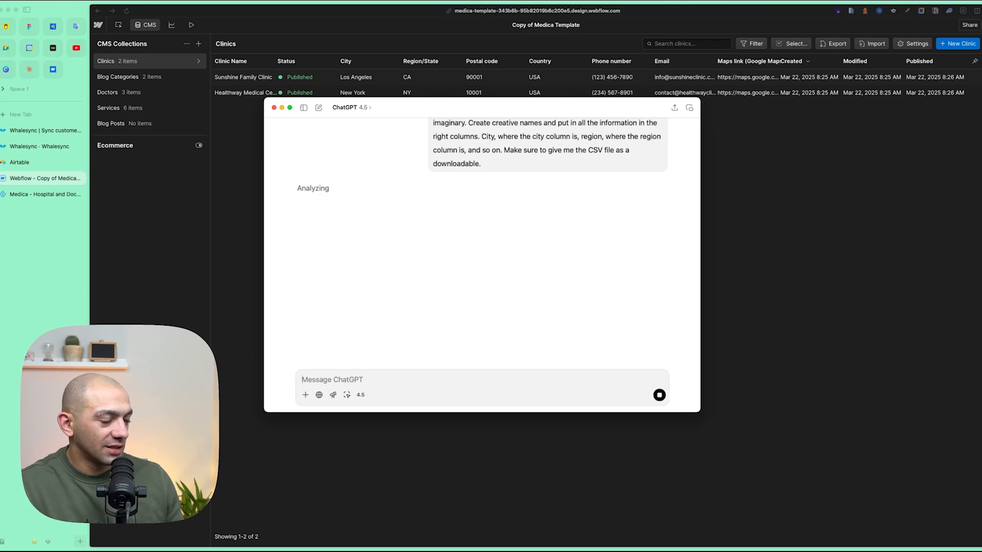
Step: Switch to Airtable and upload Medica Template Clinics (4).csv to start a data import
click(215, 196)
click(46, 163)
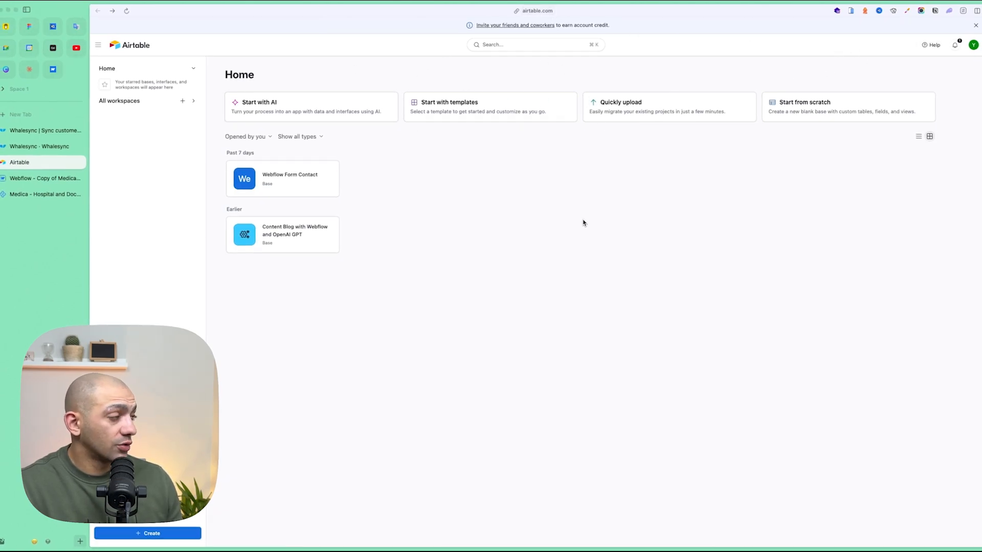
click(675, 121)
click(468, 237)
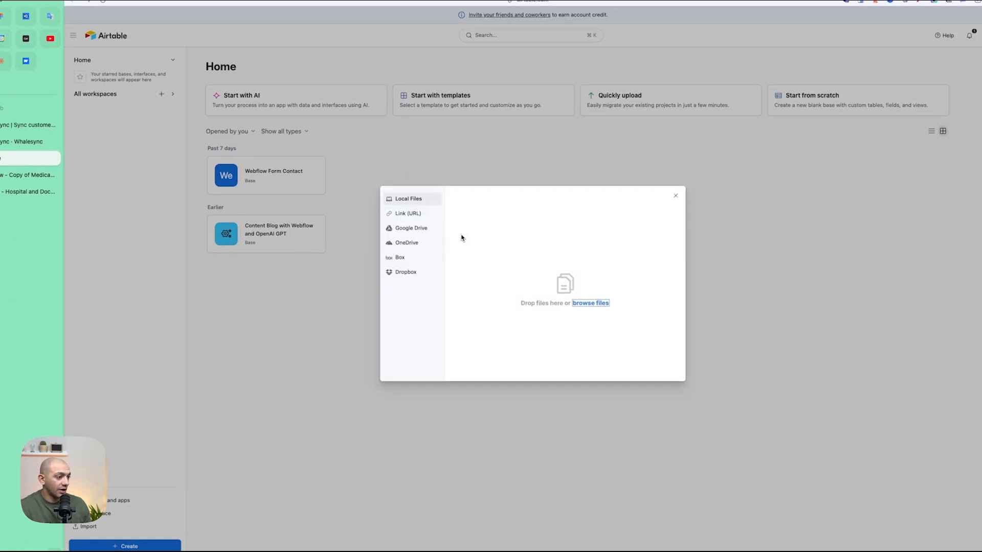
click(781, 545)
drag(785, 512, 555, 282)
click(642, 357)
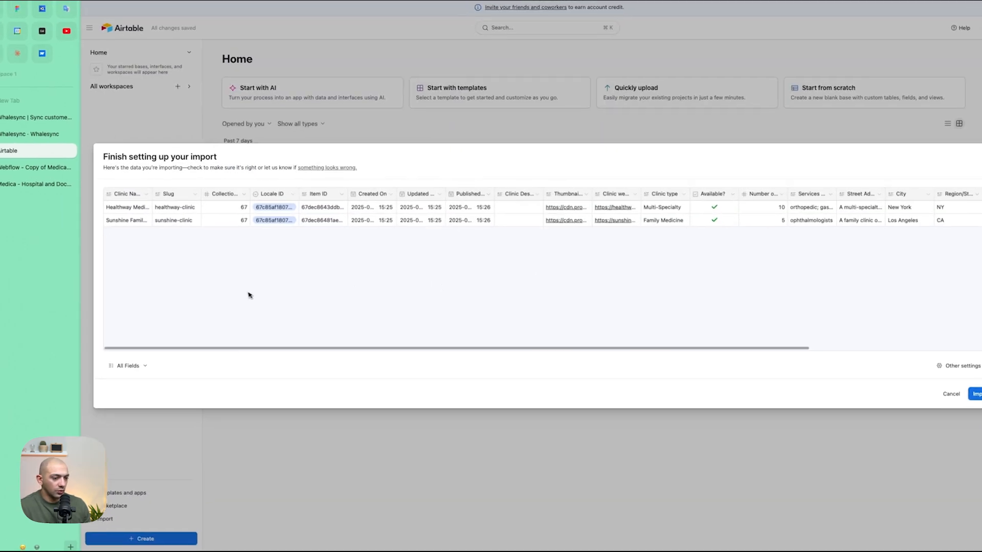
Step: Exclude the Collection ID, Locale ID, Item ID, Created On, Updated On and Published On fields from the import
click(143, 372)
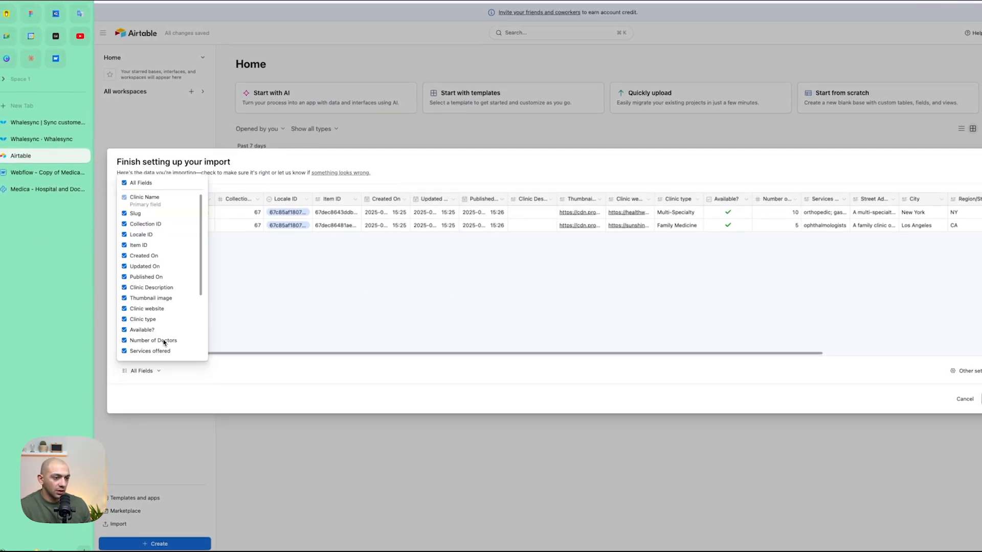
click(141, 225)
click(143, 234)
click(139, 246)
click(141, 256)
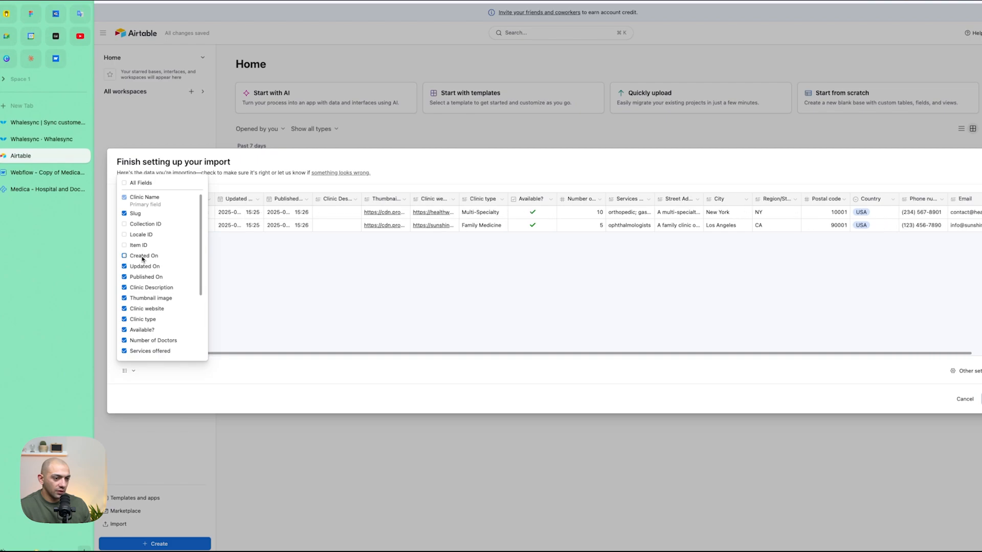
click(142, 267)
click(143, 276)
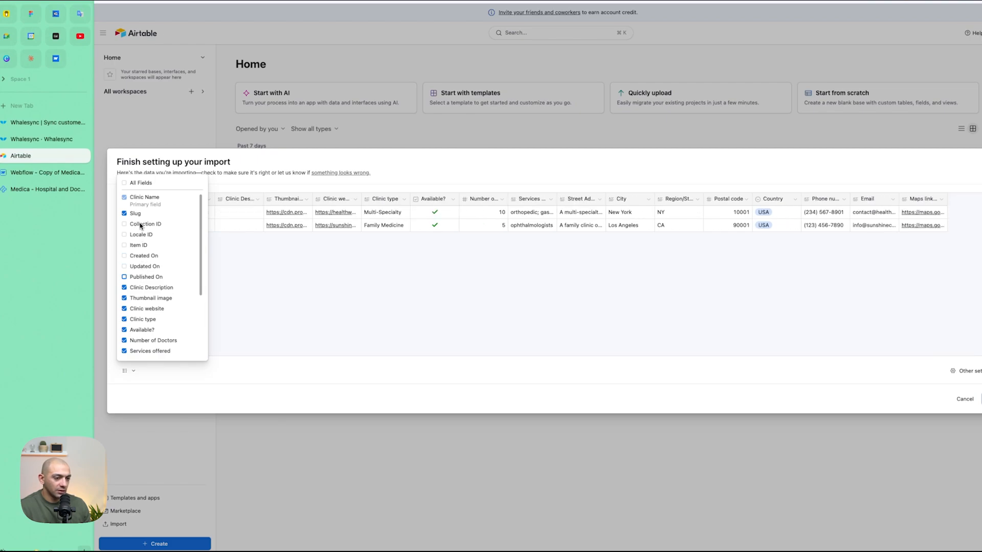
Step: Check the fields still selected for import and import the clinics table
scroll(193, 316, down, 4)
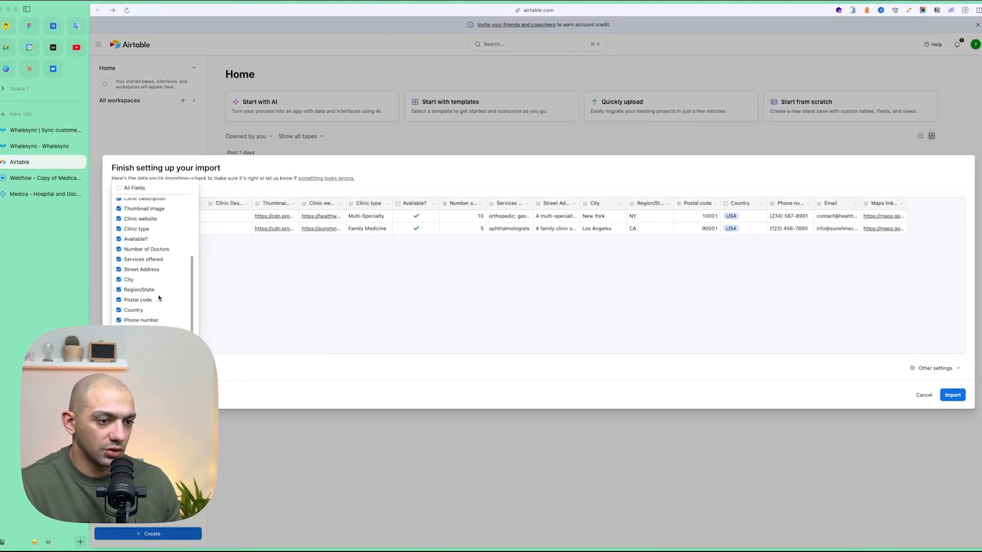
scroll(137, 309, up, 2)
scroll(131, 308, up, 1)
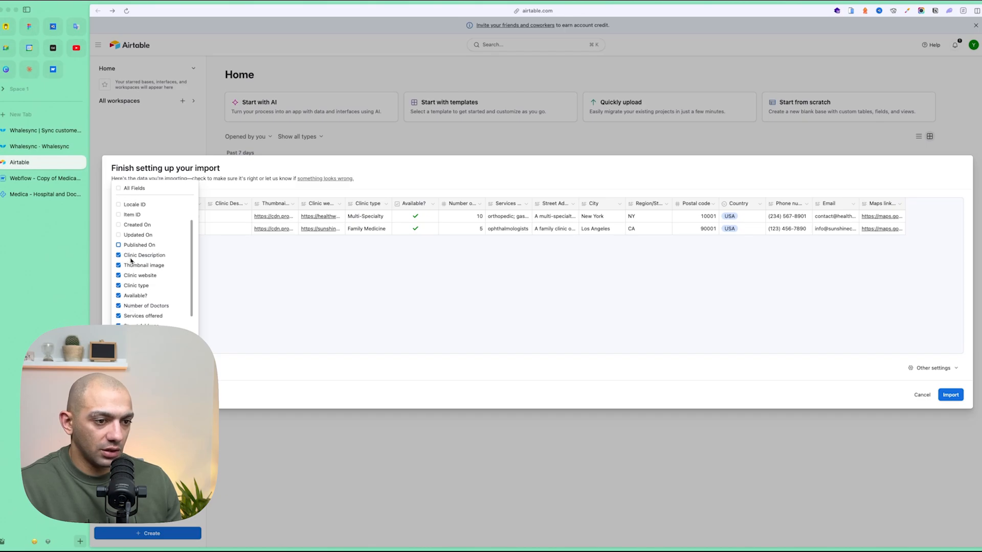
scroll(132, 271, down, 2)
click(504, 368)
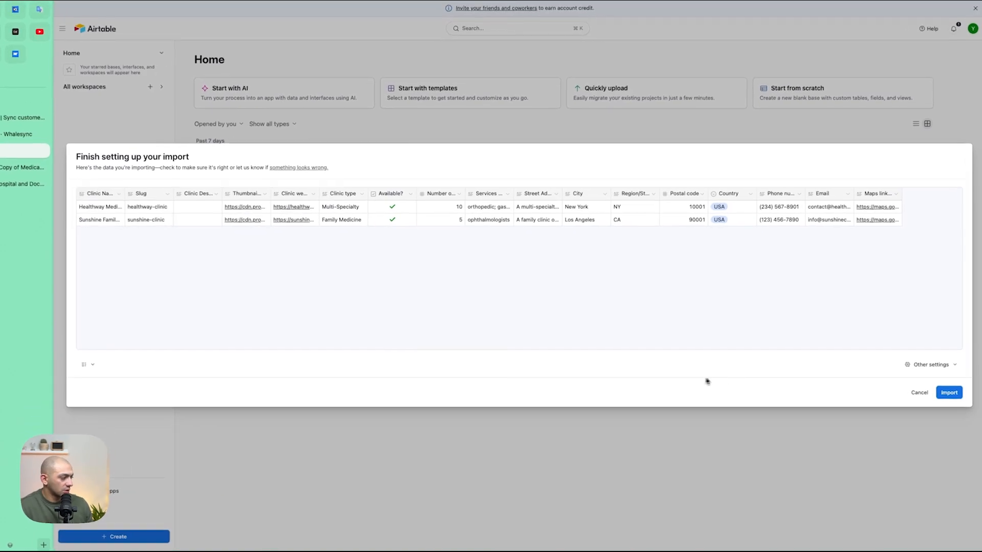
click(949, 392)
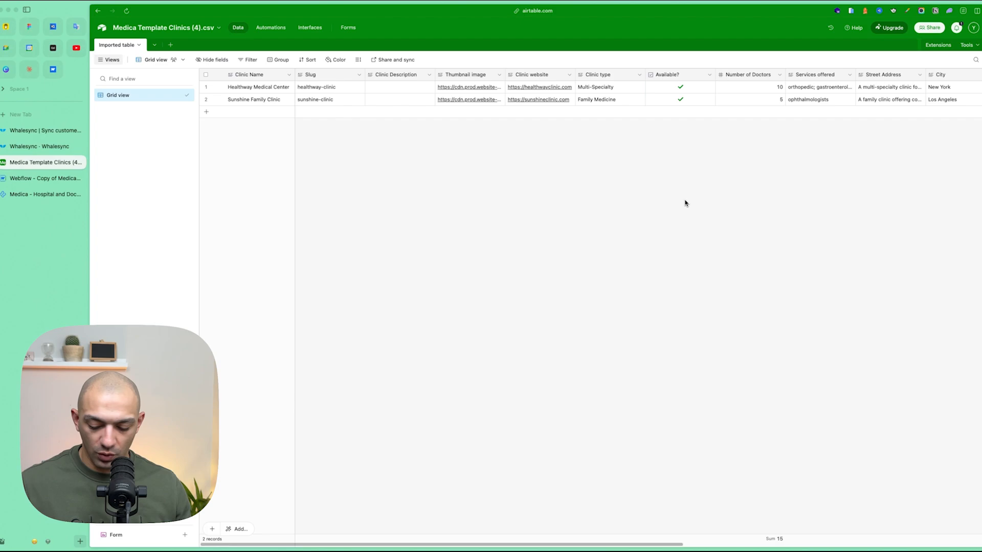
Step: Look over the imported table's columns and check ChatGPT's progress on the clinic list
scroll(662, 196, right, 8)
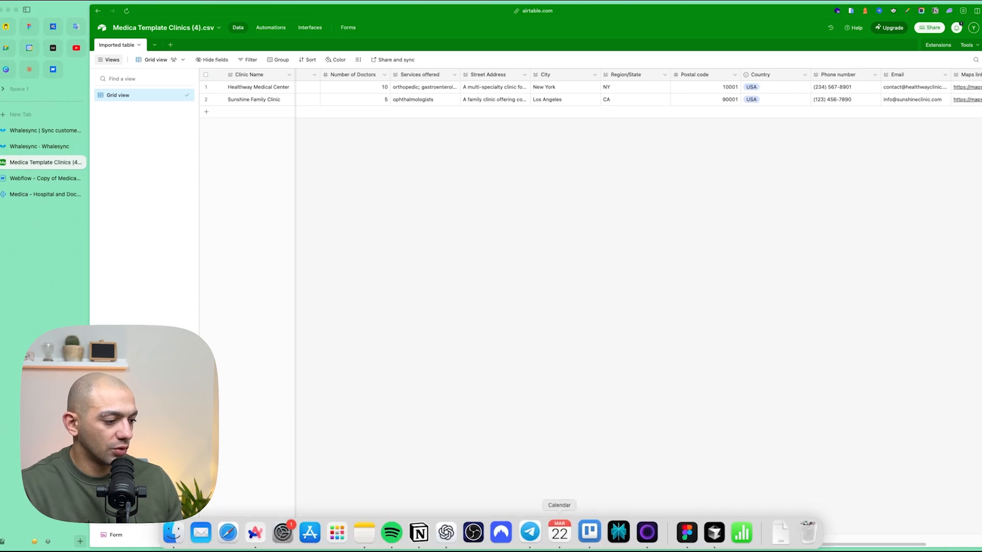
click(451, 535)
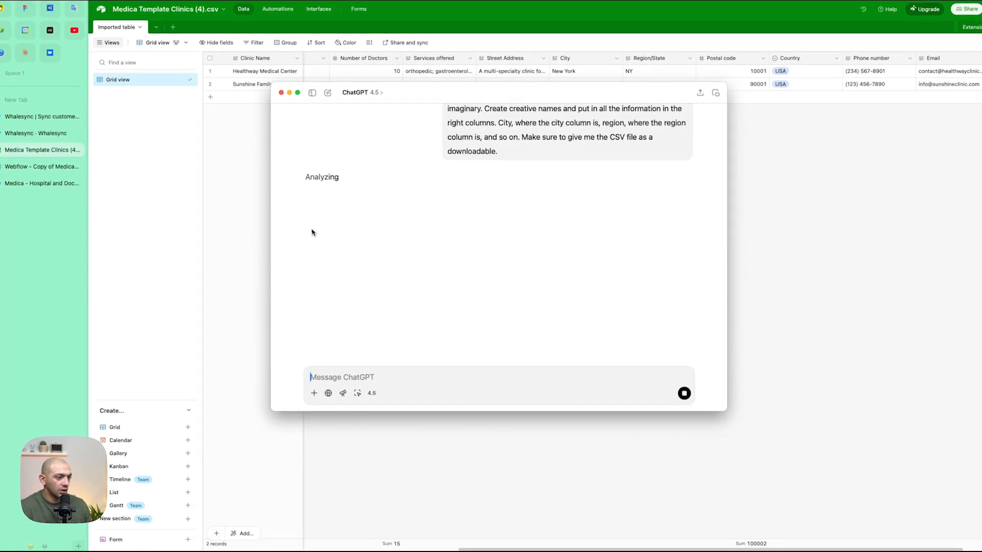
click(243, 221)
Step: Switch to Whalesync and connect Airtable as the source, authorizing access to the Medica Template Clinics (4).csv base
click(58, 137)
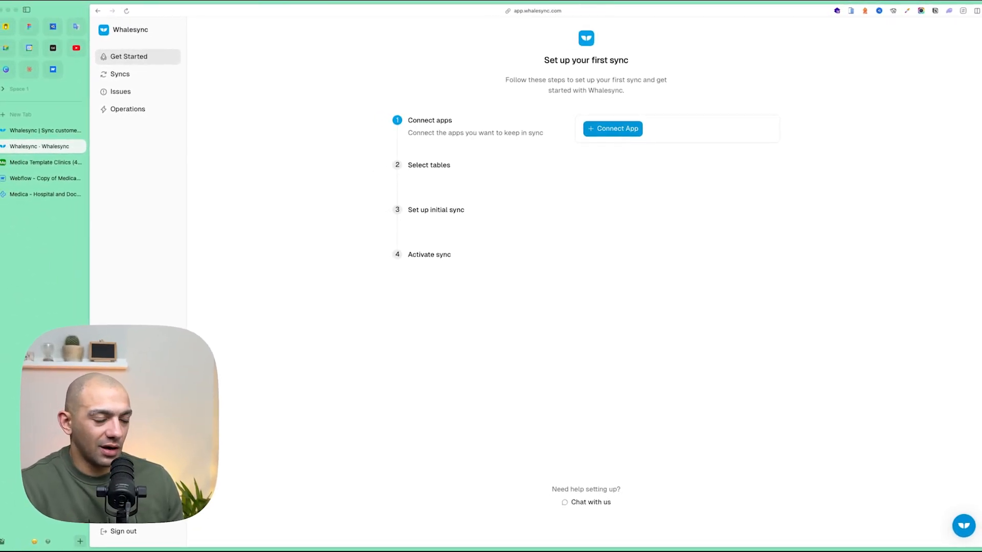
click(612, 129)
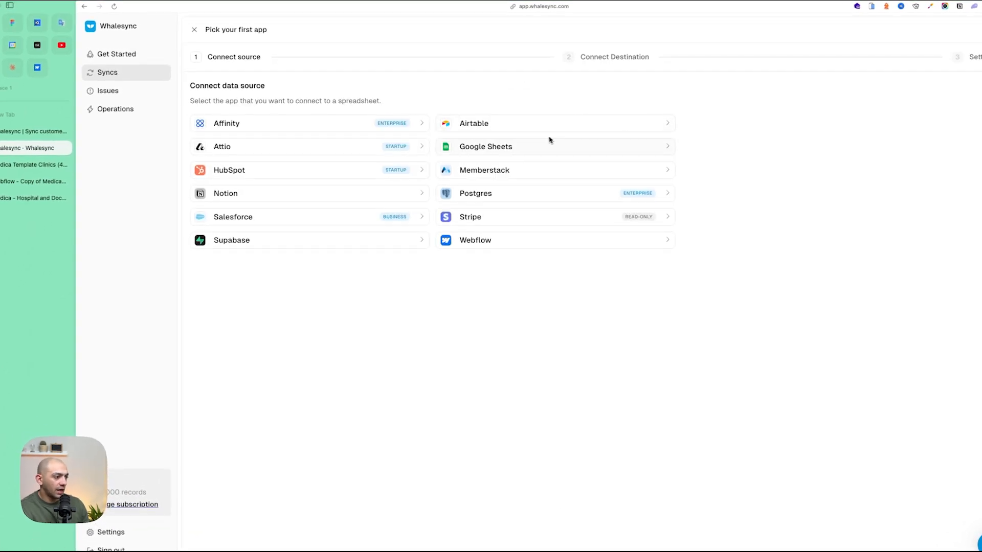
click(501, 130)
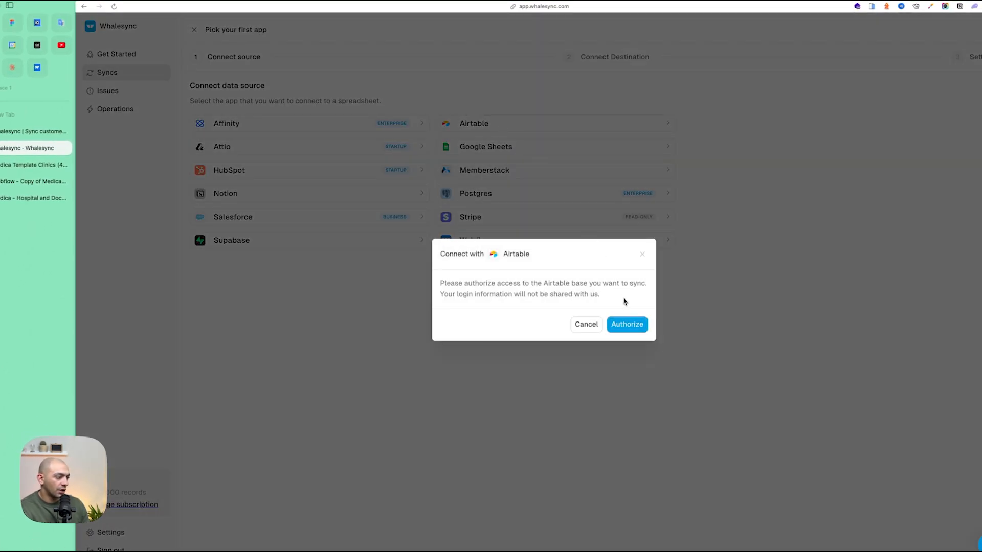
click(627, 324)
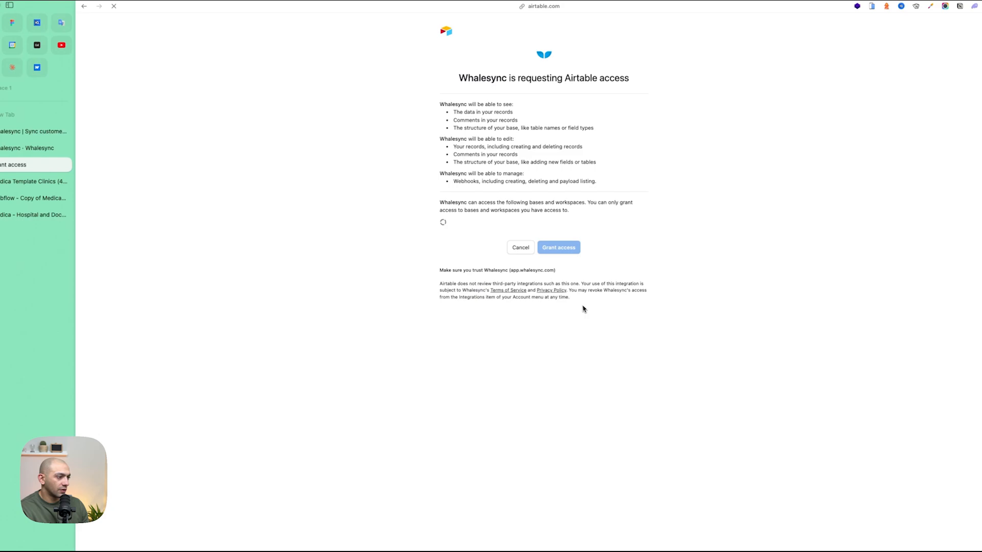
click(463, 223)
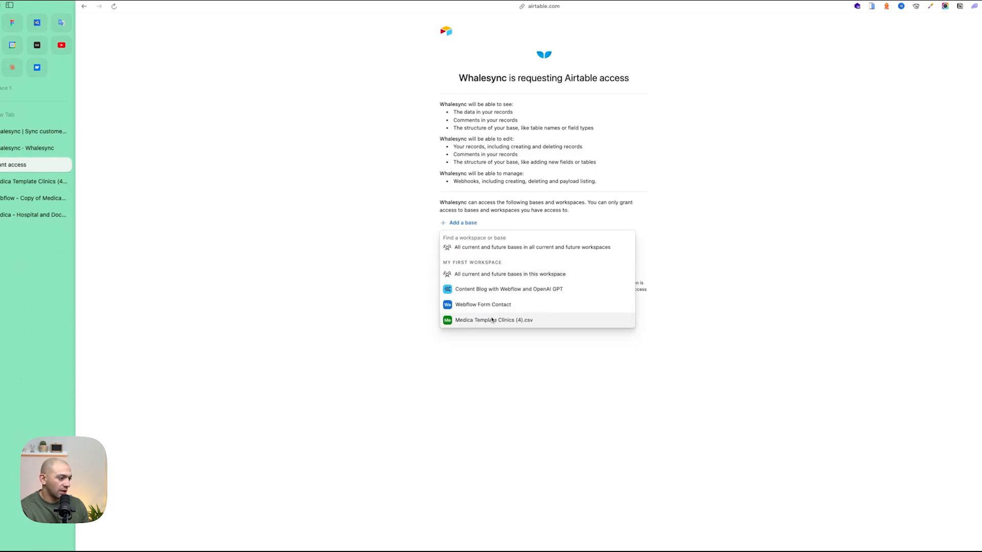
click(492, 320)
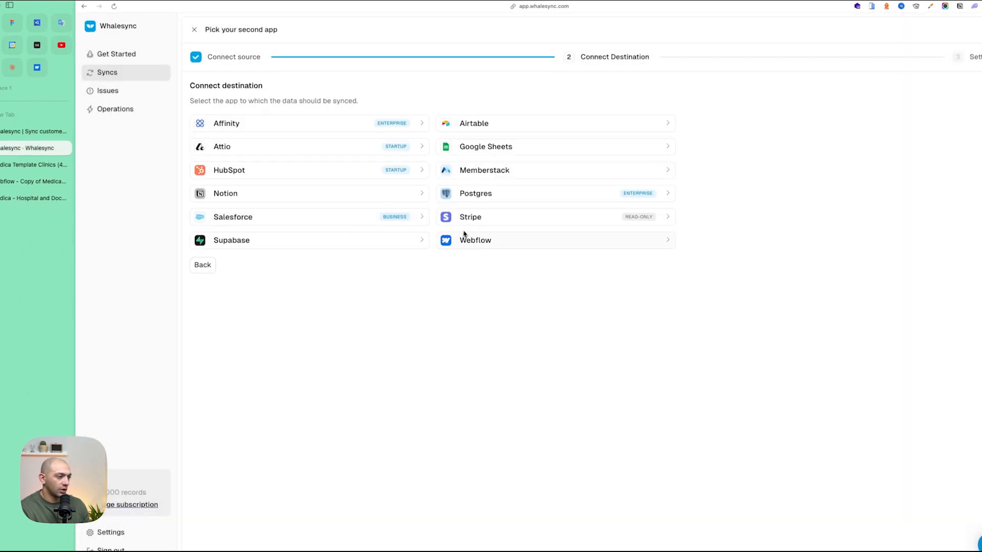
Step: Connect Webflow as the sync destination, authorizing the Copy of Medica Template site and using it for the sync
click(513, 245)
click(627, 323)
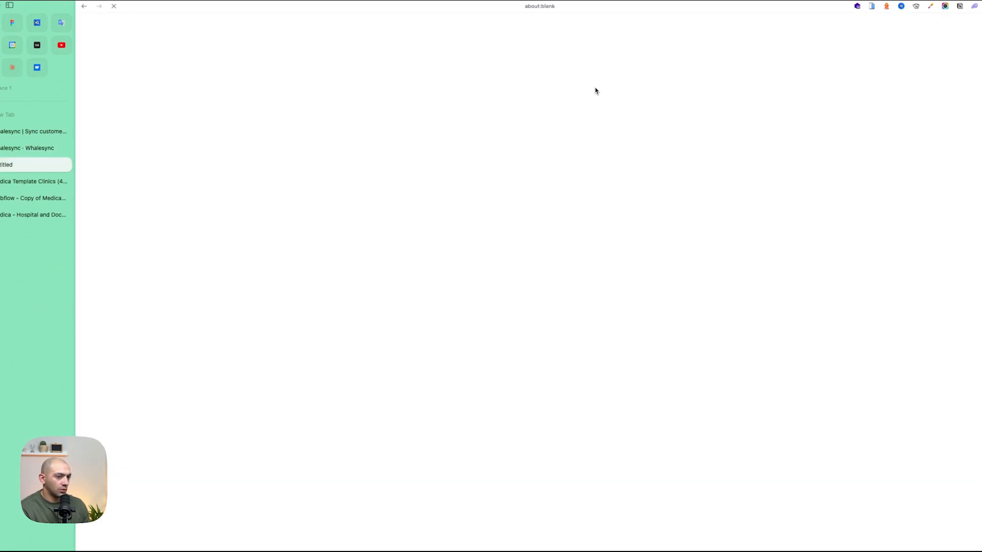
click(640, 75)
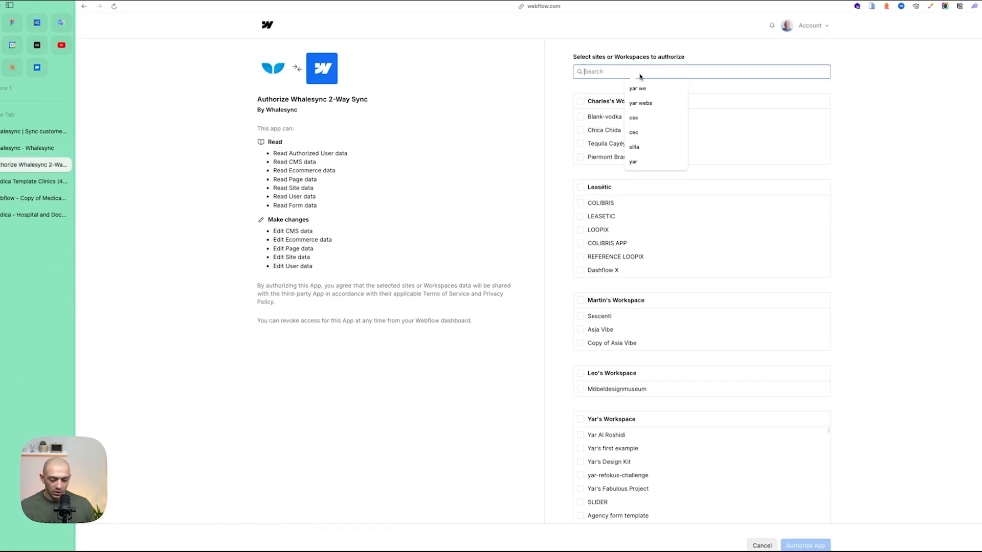
text(medica)
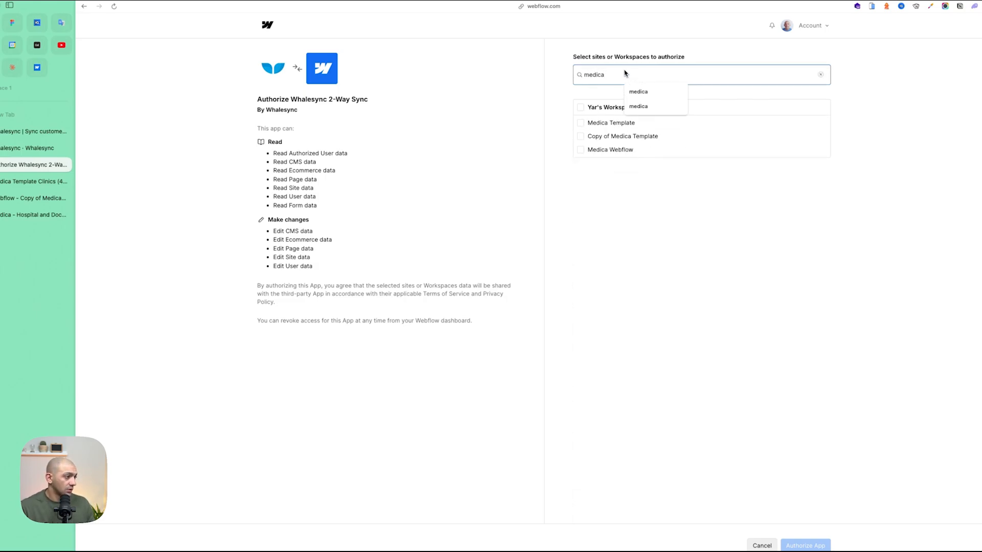
click(590, 136)
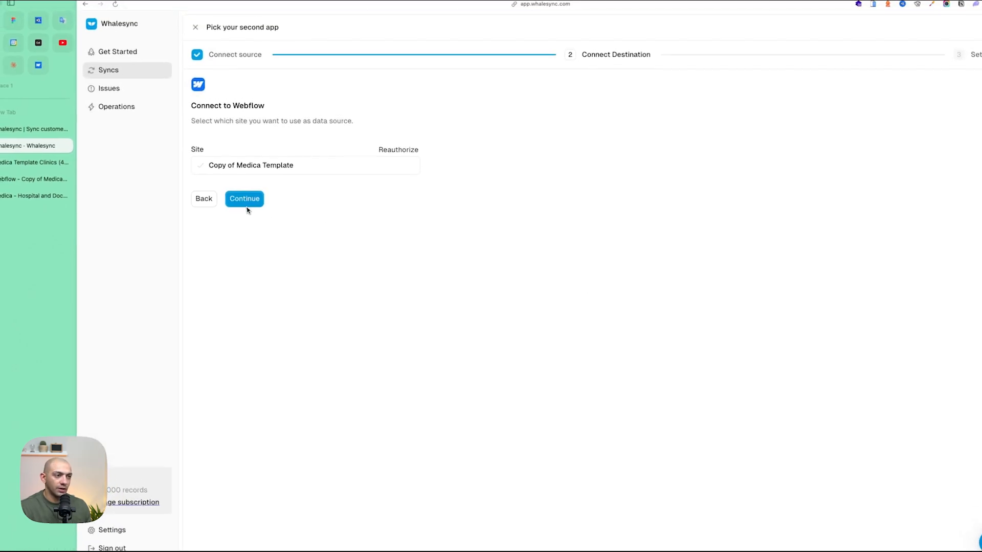
click(232, 190)
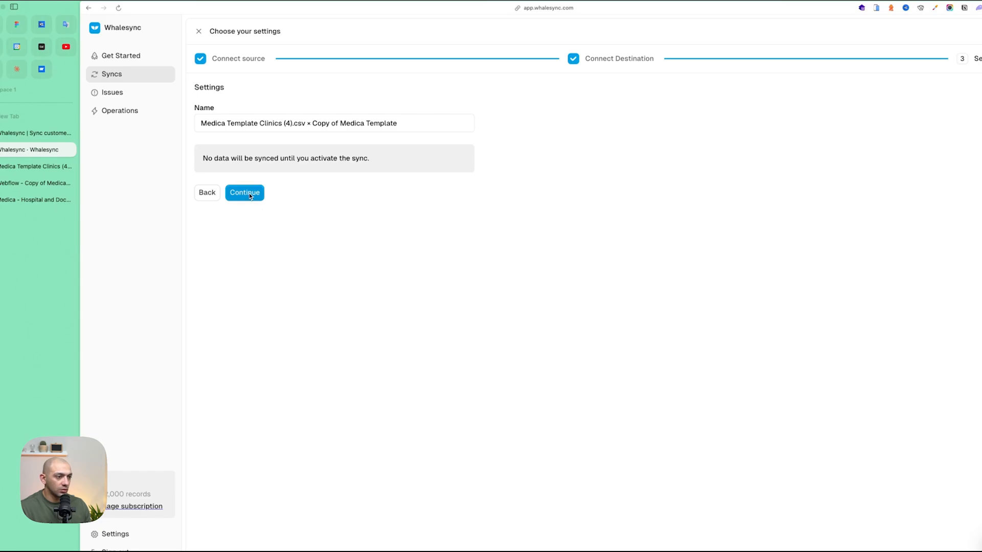
Step: Accept the sync settings and create a table mapping between the full Airtable Imported table and the Webflow Clinics collection
click(244, 192)
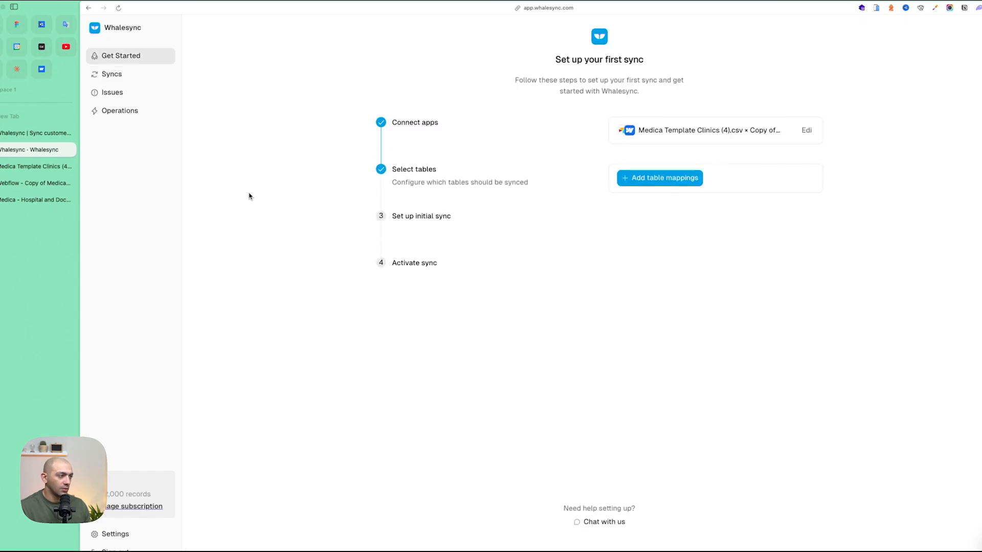
click(635, 179)
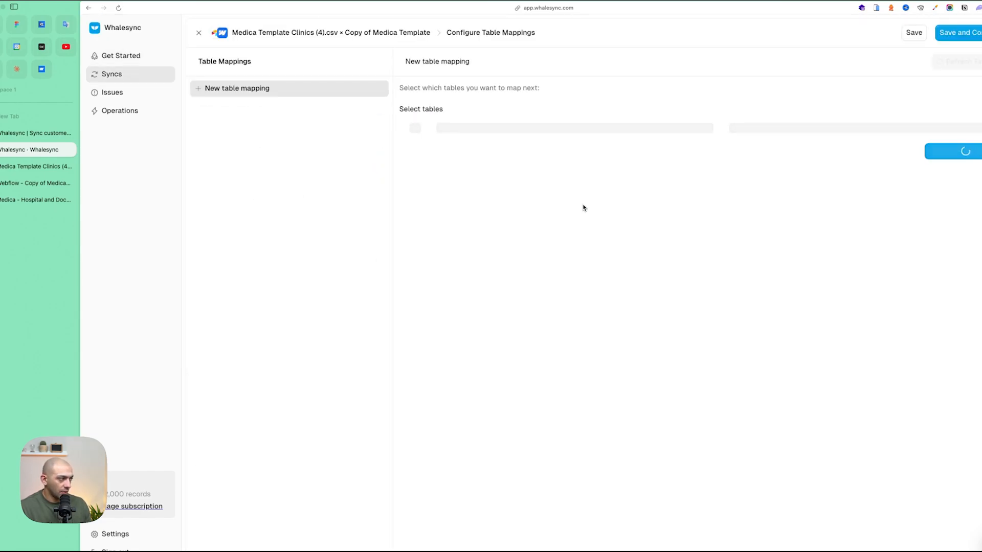
click(556, 138)
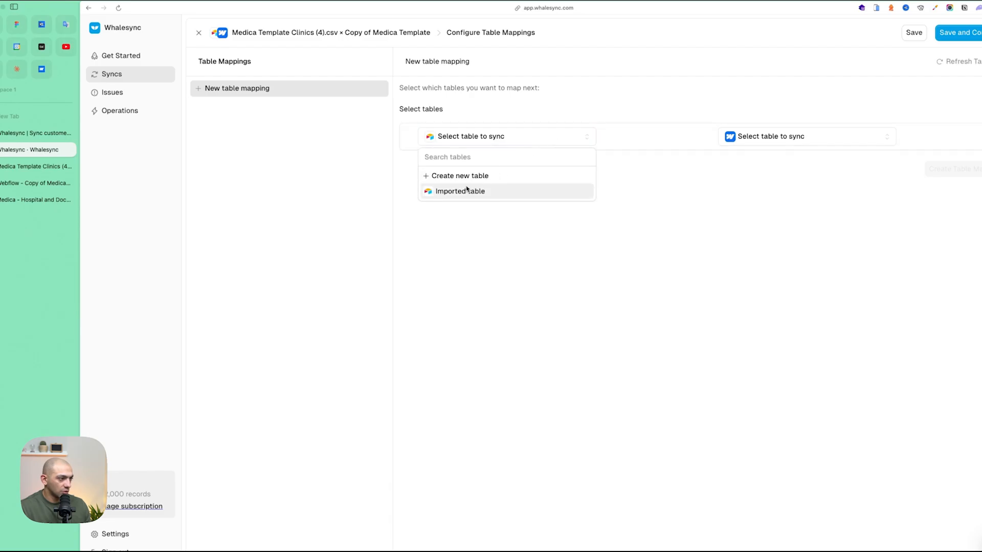
click(450, 191)
click(34, 166)
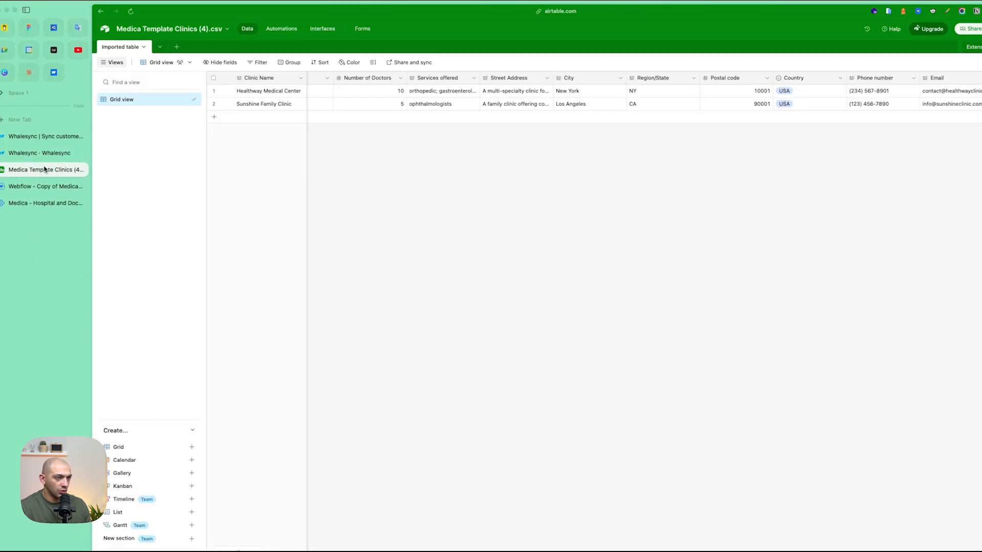
click(40, 152)
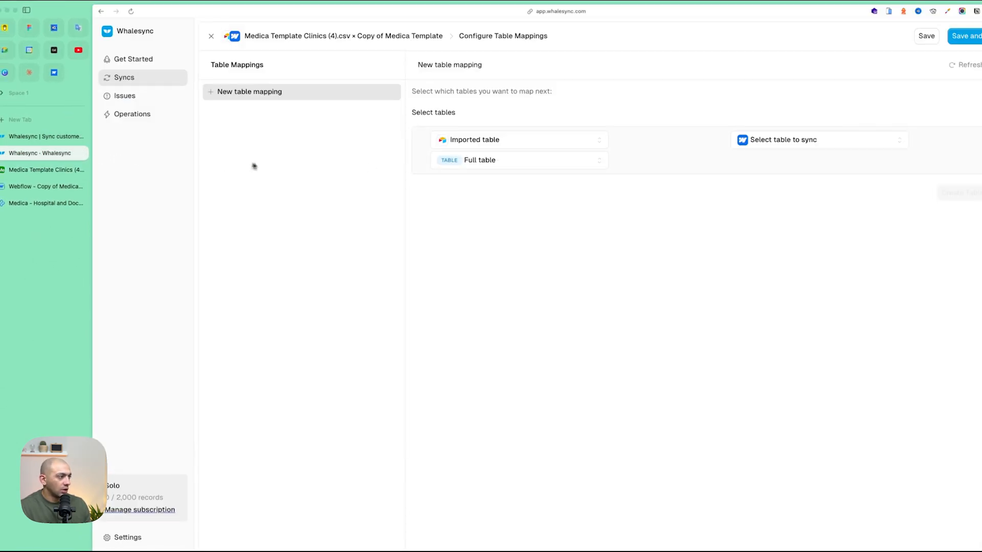
click(766, 141)
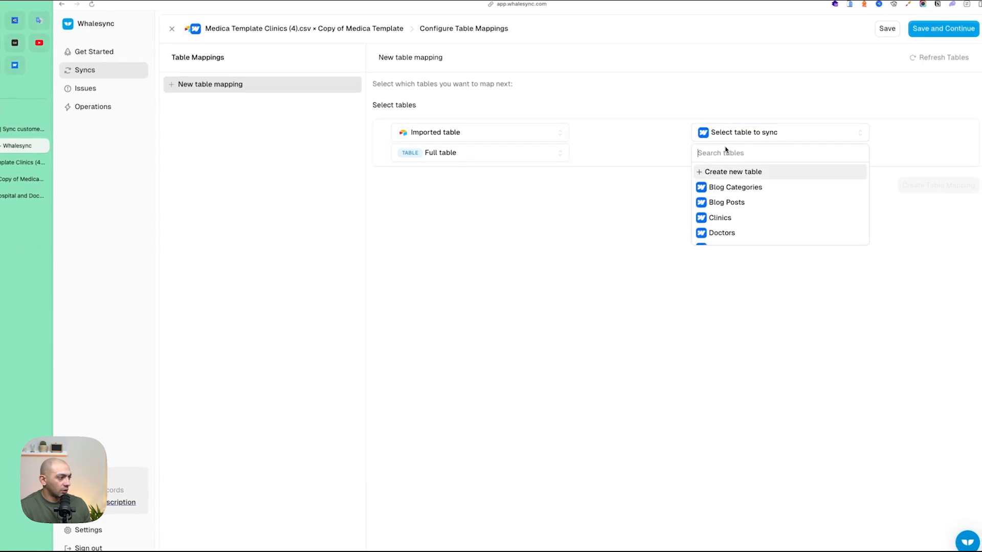
scroll(729, 206, down, 1)
click(724, 204)
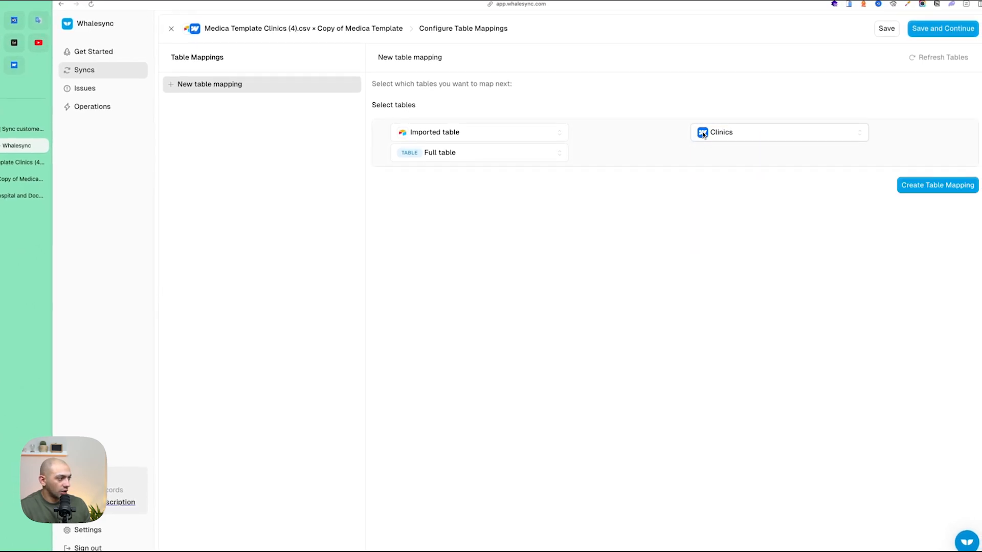
click(928, 186)
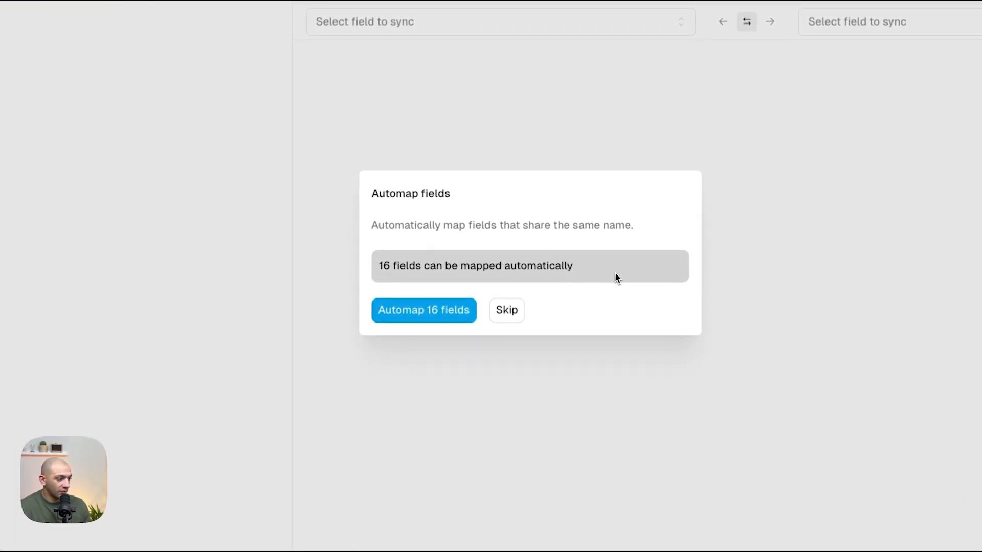
Step: Automap the fields that share the same name and change the Postal code mapping to two-way sync
click(440, 308)
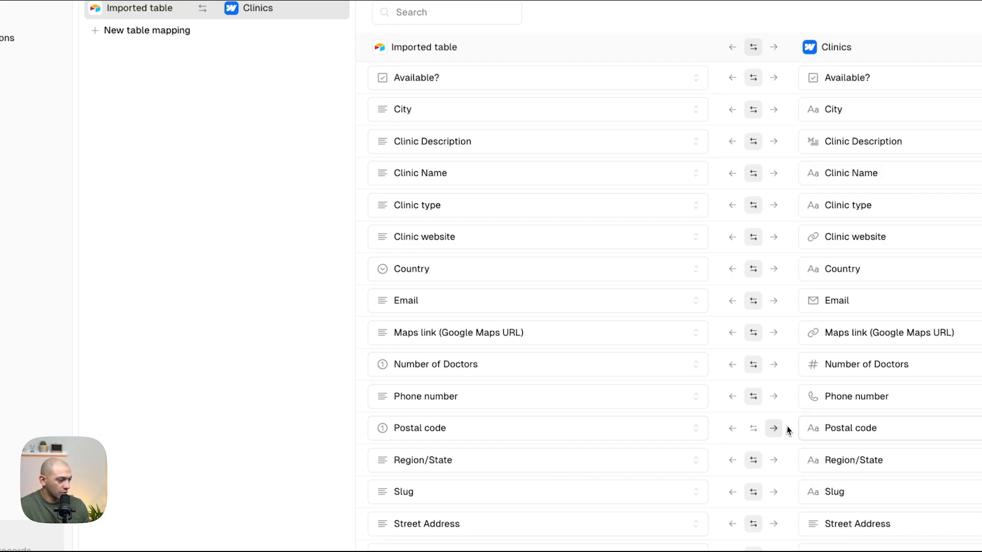
click(753, 428)
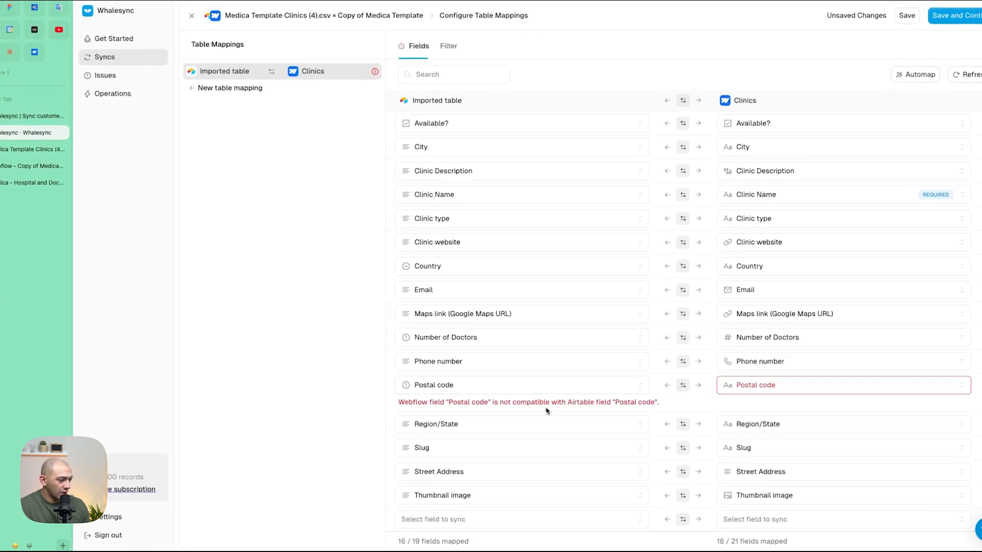
drag(427, 407, 658, 407)
click(658, 408)
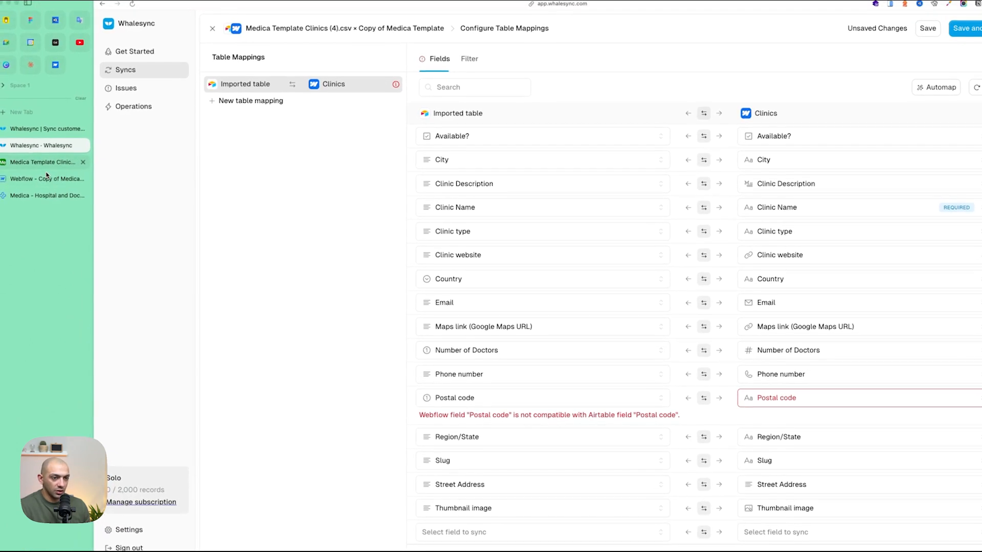
Step: Switch to the Airtable base and convert the Postal code field to Single line text
click(696, 388)
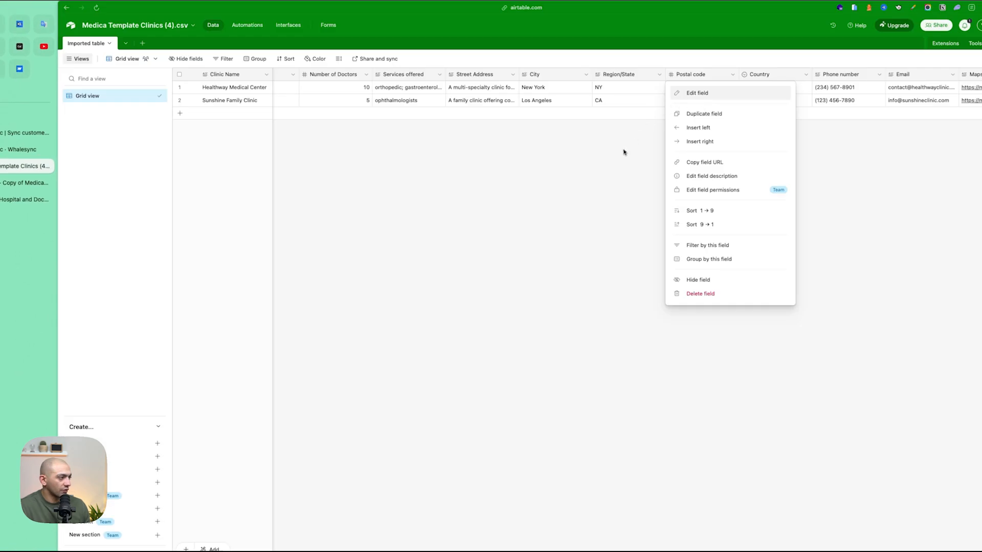
key(Escape)
click(733, 75)
click(719, 94)
click(687, 115)
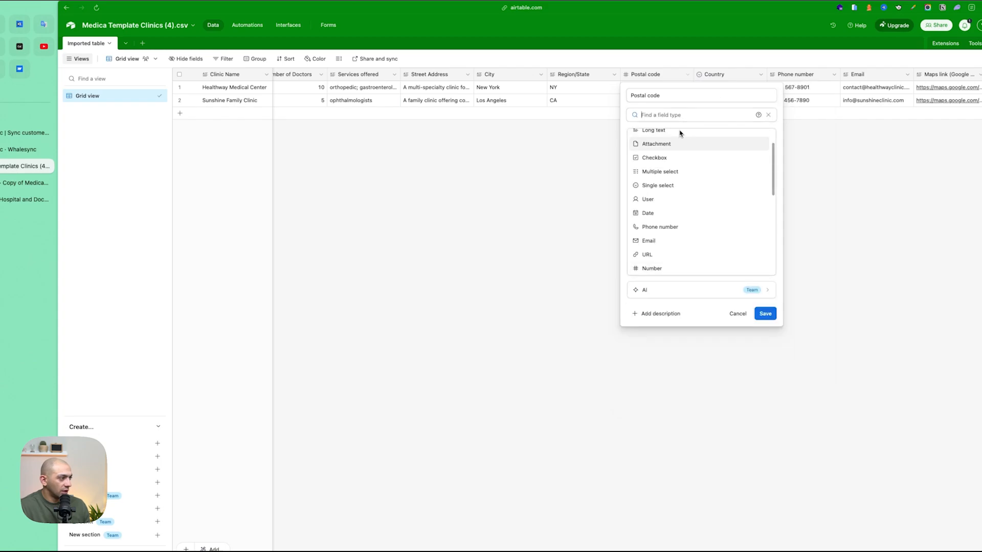
scroll(693, 192, up, 1)
click(668, 149)
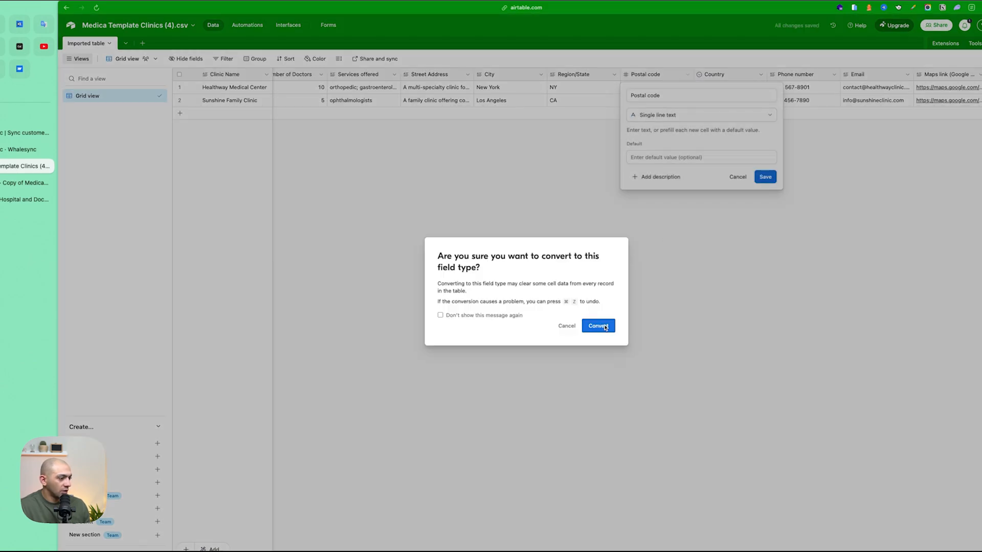
click(605, 328)
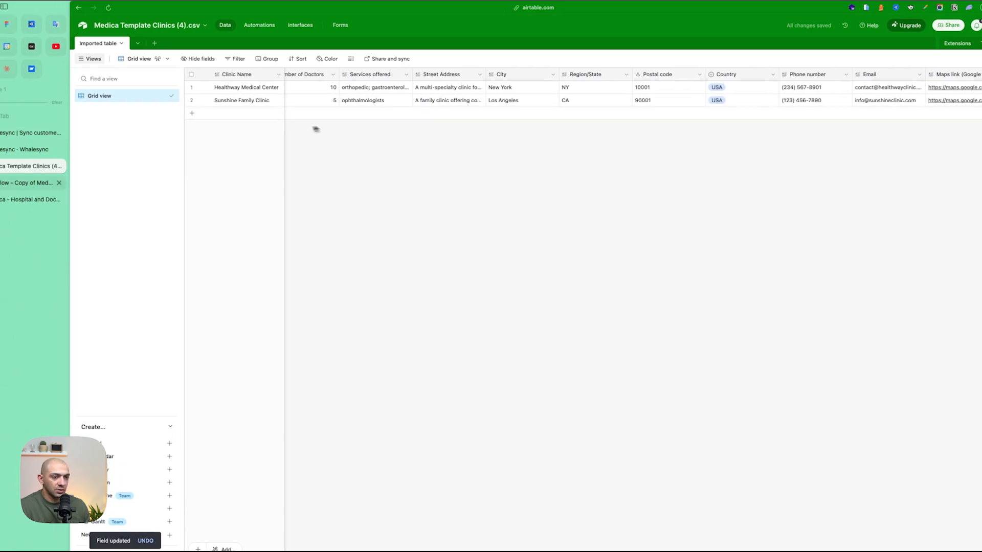
Step: Switch back to Whalesync, refresh the fields with Postal code syncing both ways, and save the table mappings
click(41, 150)
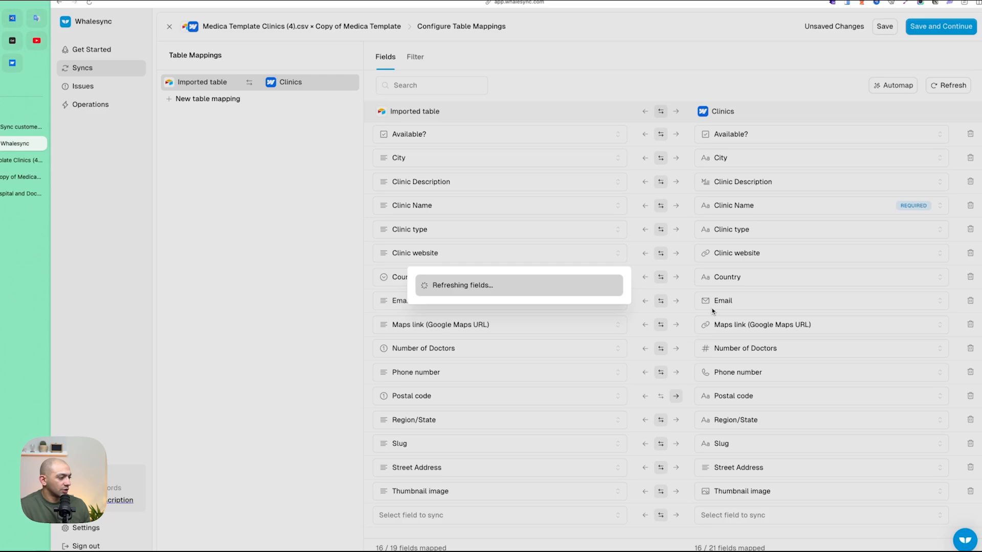
click(506, 329)
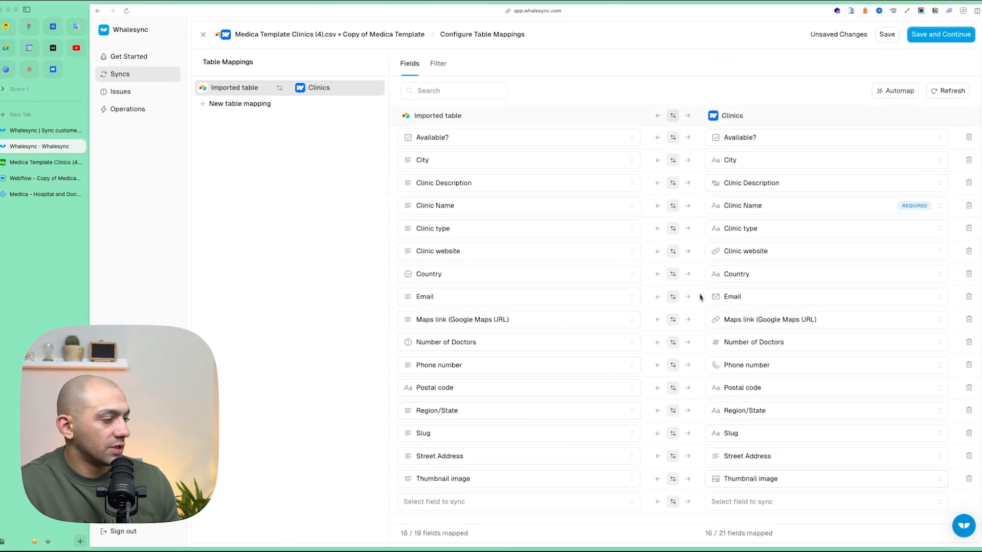
click(944, 37)
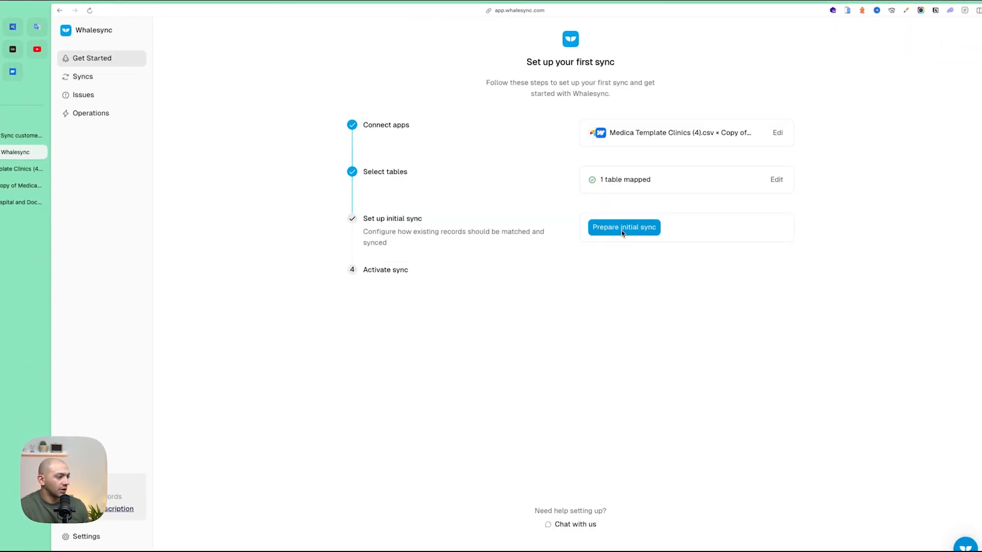
Step: Prepare the initial sync by scanning the existing records and proceed to record matching
click(622, 230)
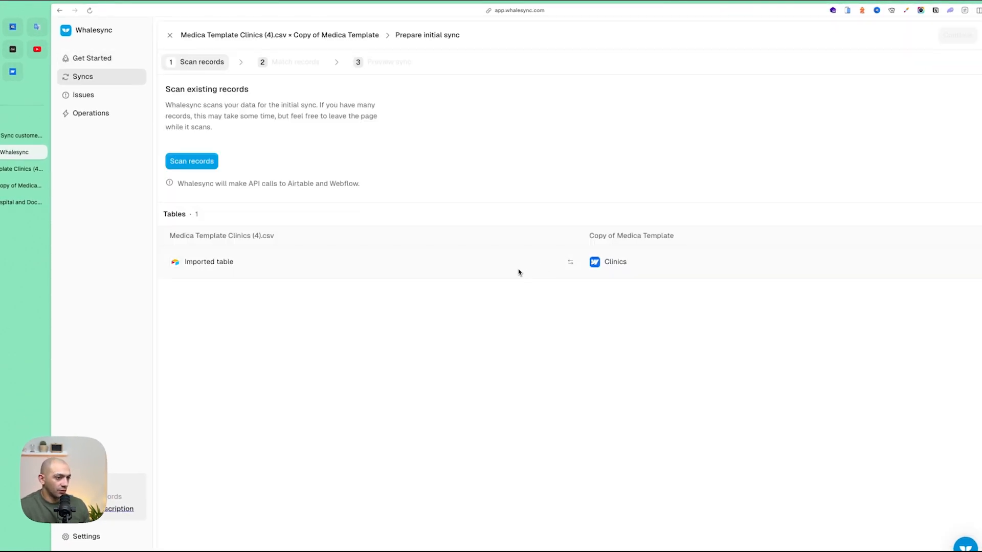
click(191, 161)
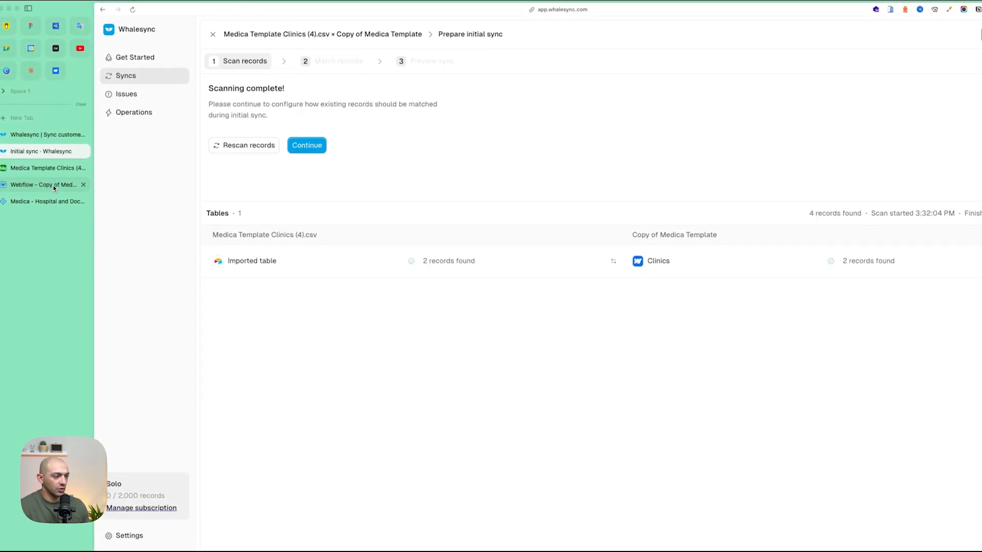
click(307, 146)
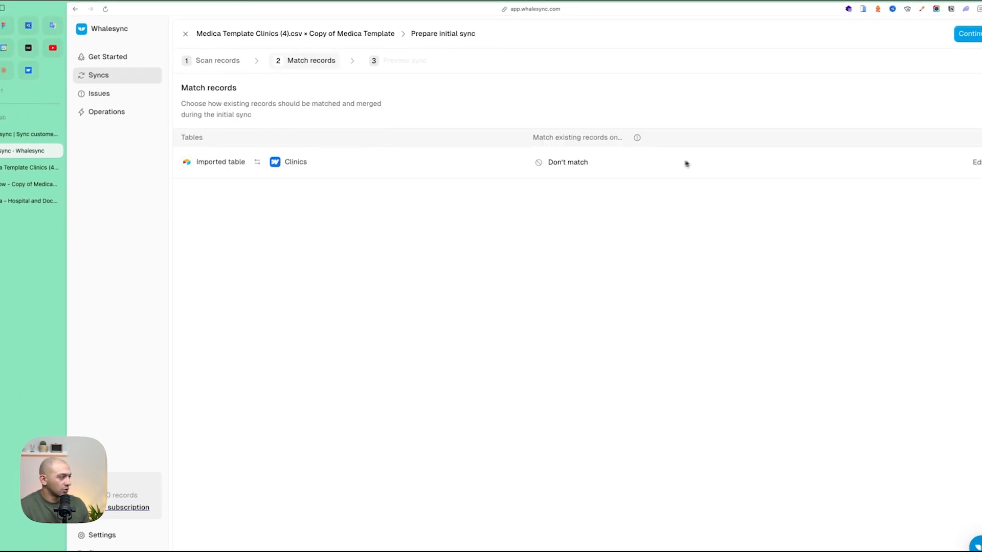
Step: Match existing records on Slug, with Imported table overwriting conflicting fields, and proceed to the sync preview
click(972, 163)
click(716, 166)
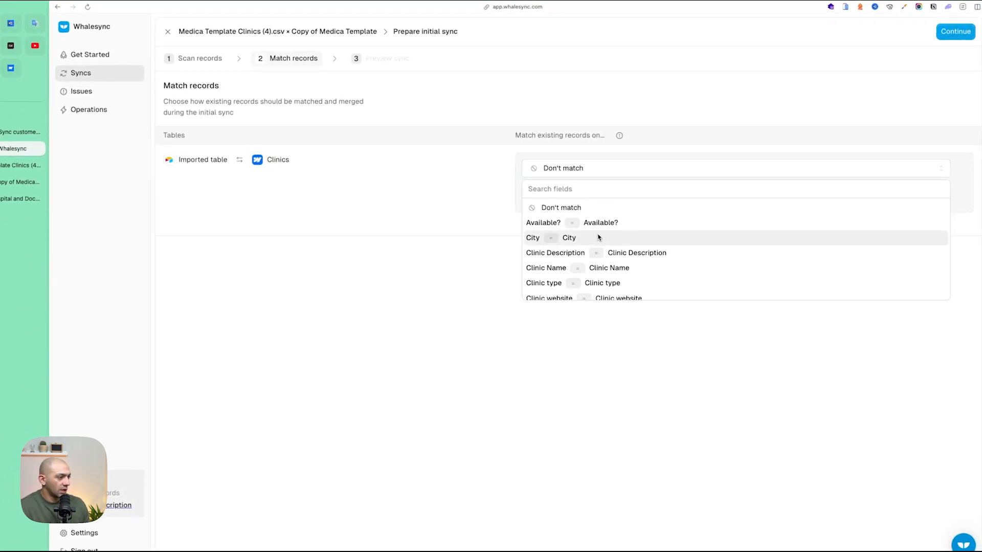
scroll(613, 227, down, 5)
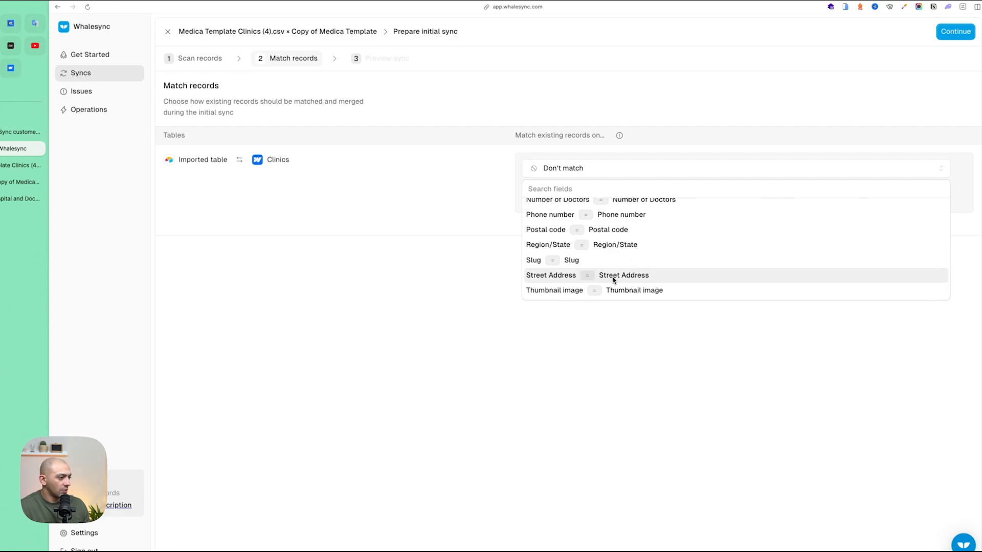
click(587, 261)
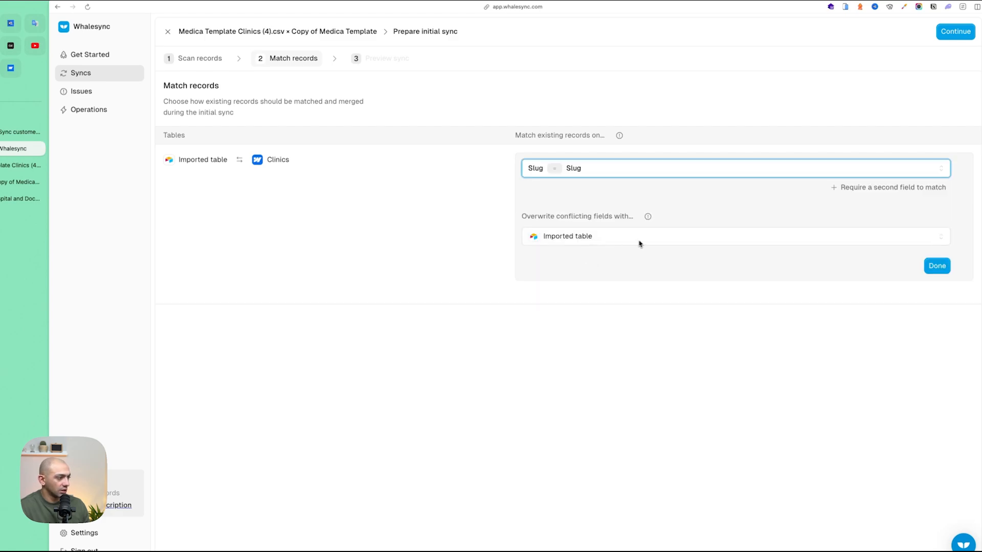
click(939, 267)
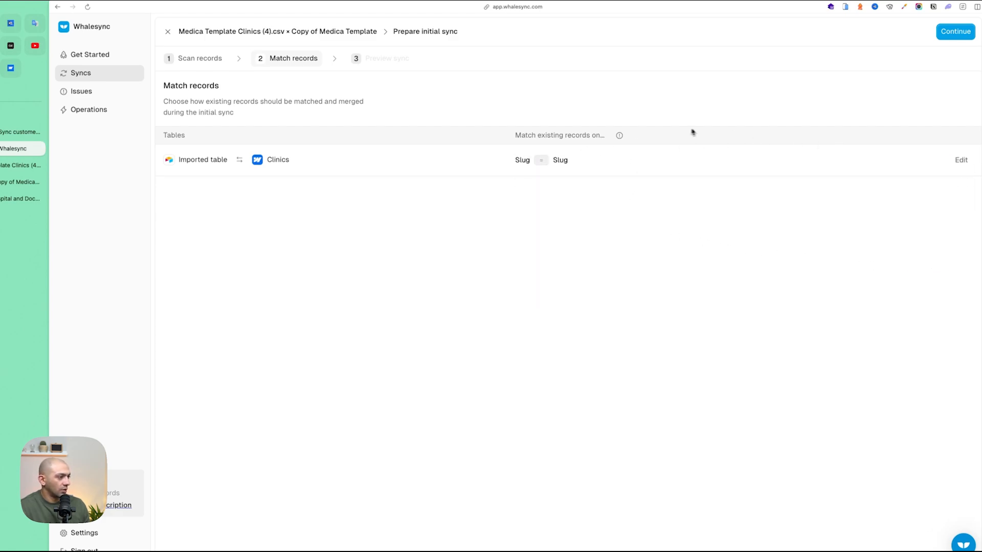
click(955, 31)
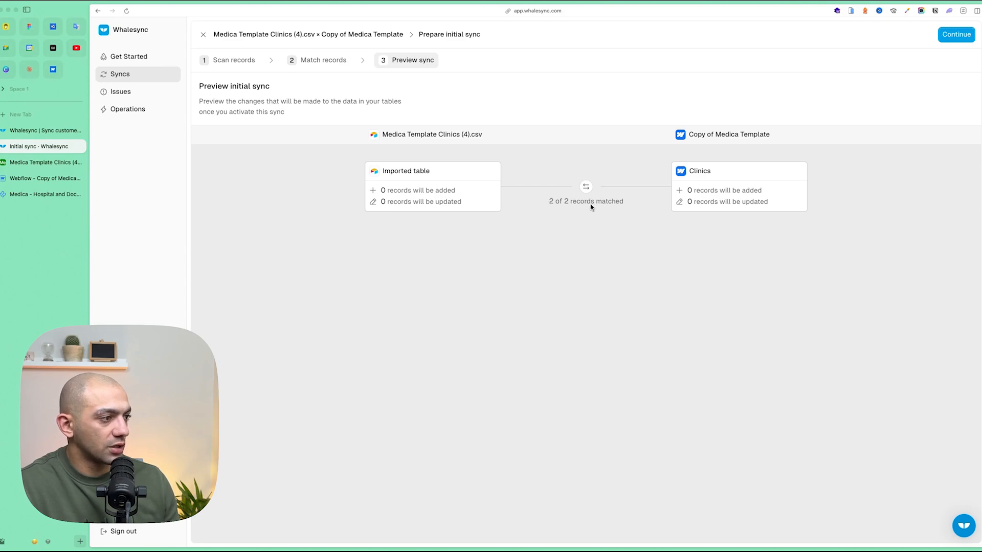
Step: Accept the initial sync preview, activate the sync and open its operations view
click(956, 34)
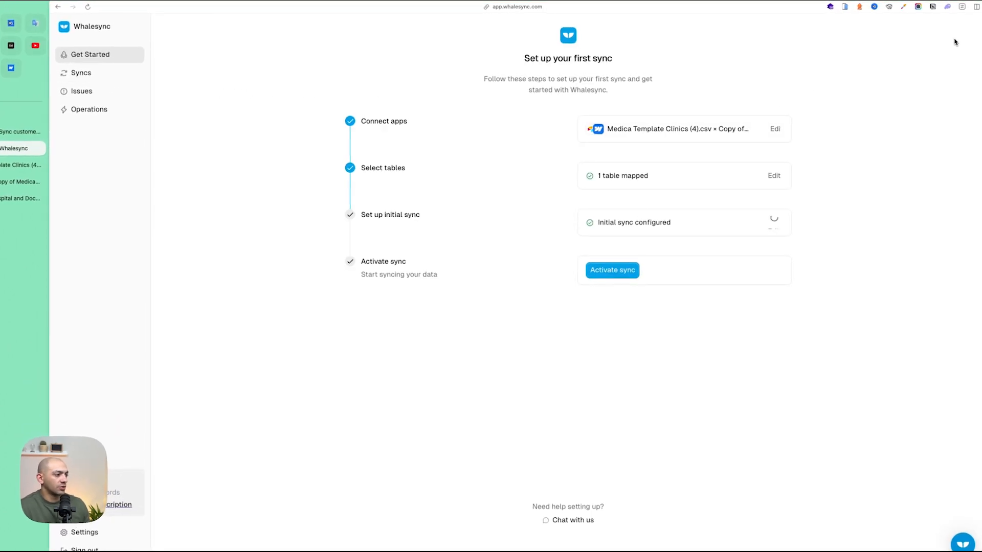
click(625, 281)
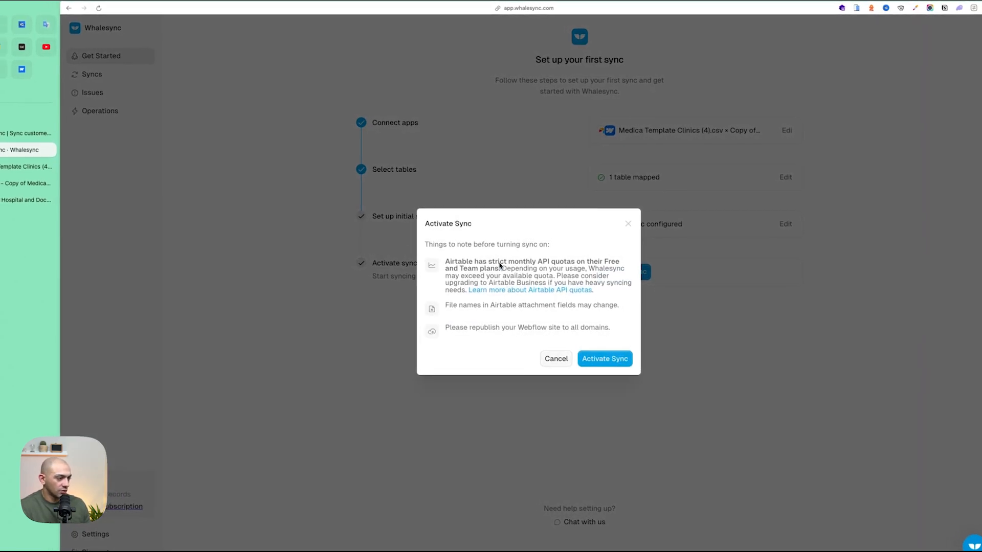
click(614, 364)
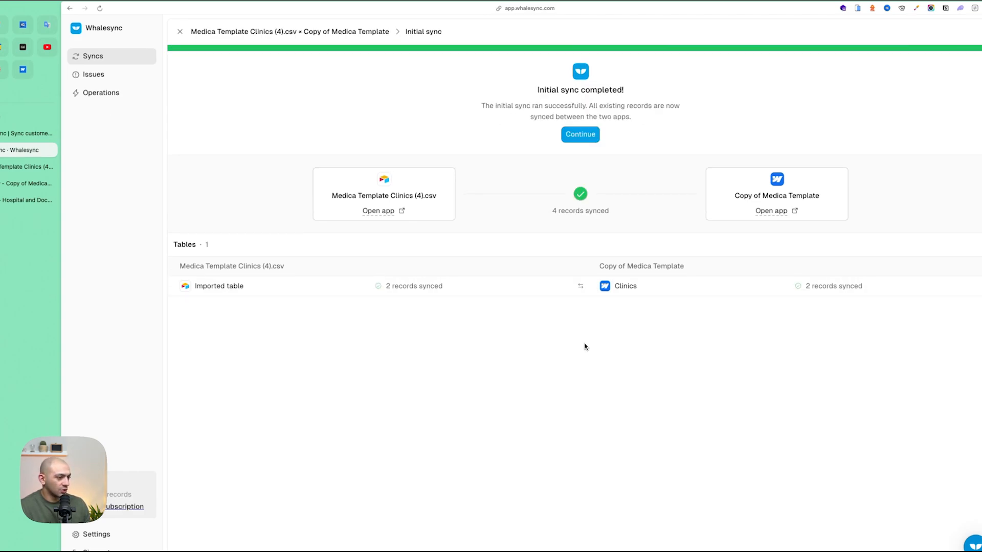
click(581, 138)
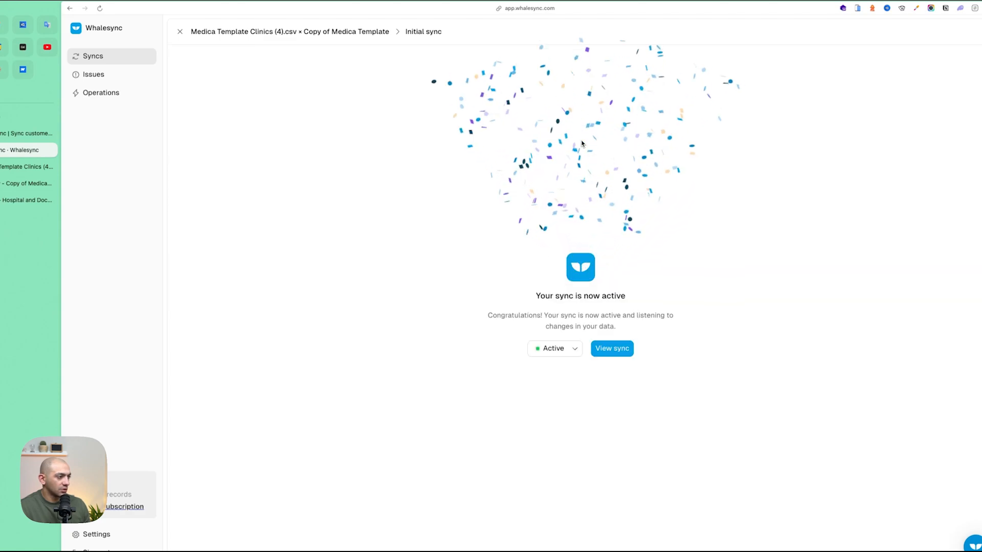
click(613, 350)
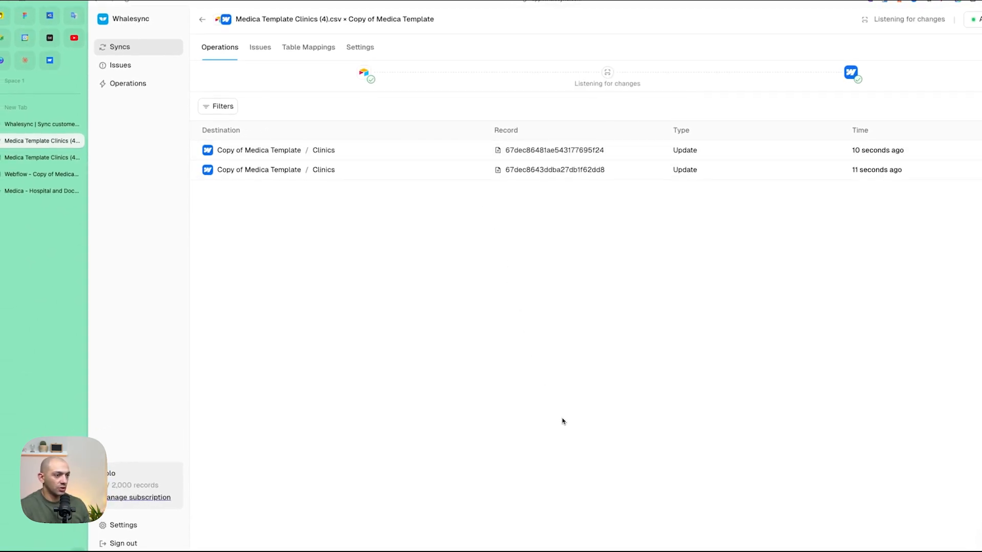
Step: Return to the Airtable base, then switch to ChatGPT and save the extended clinics CSV as Extended_Medica_Clinics in Downloads
click(40, 166)
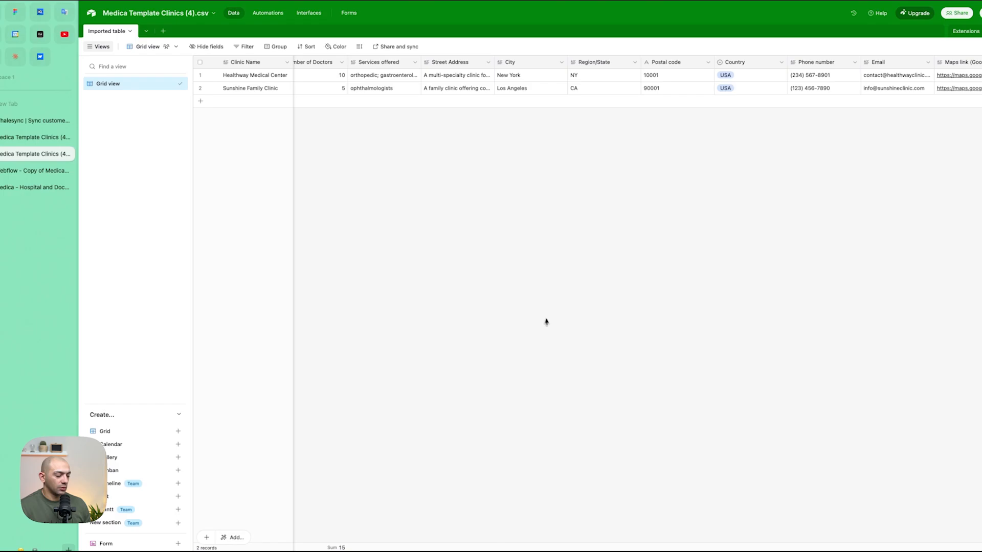
click(439, 534)
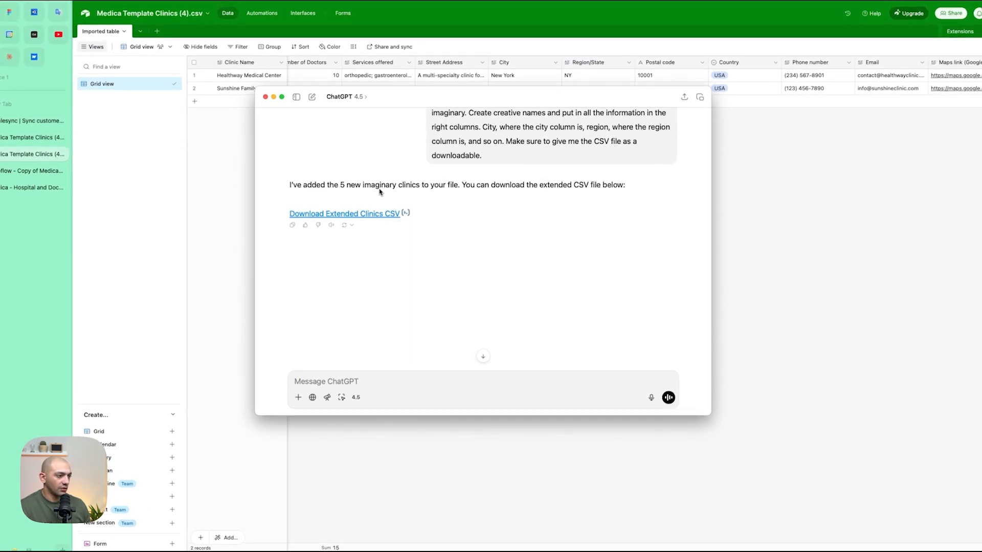
click(373, 217)
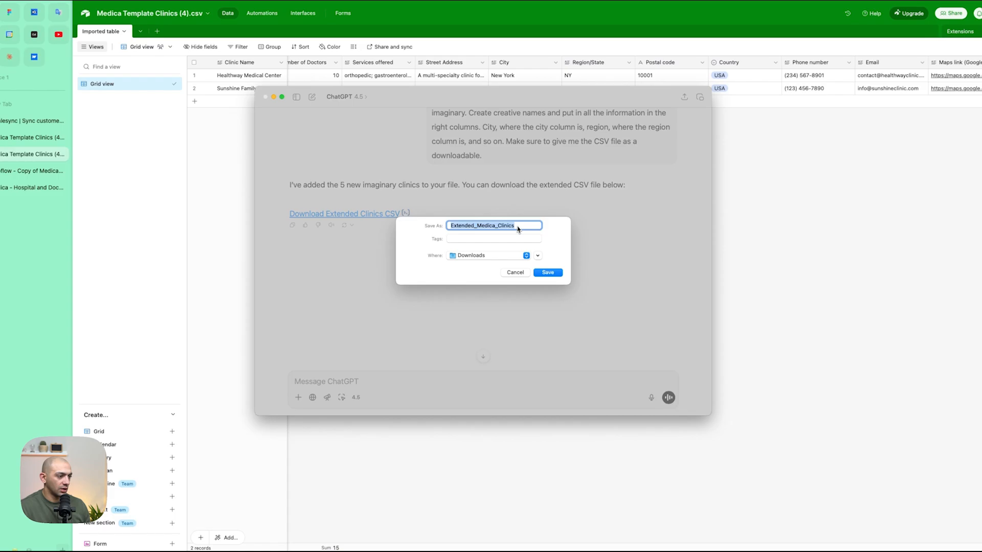
click(557, 273)
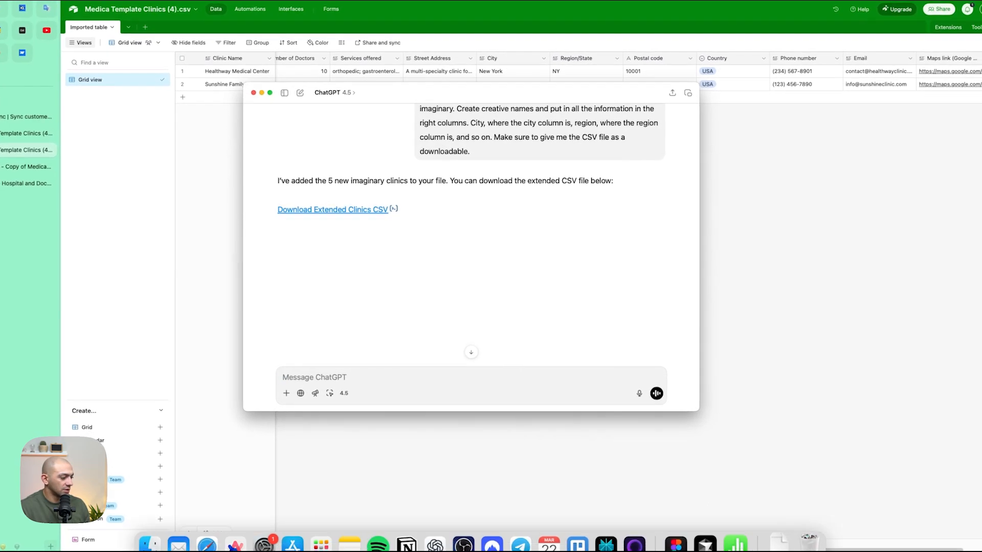
Step: Open the downloaded Extended_Medica_Clinics file and examine the clinic rows across its columns
click(790, 541)
click(776, 509)
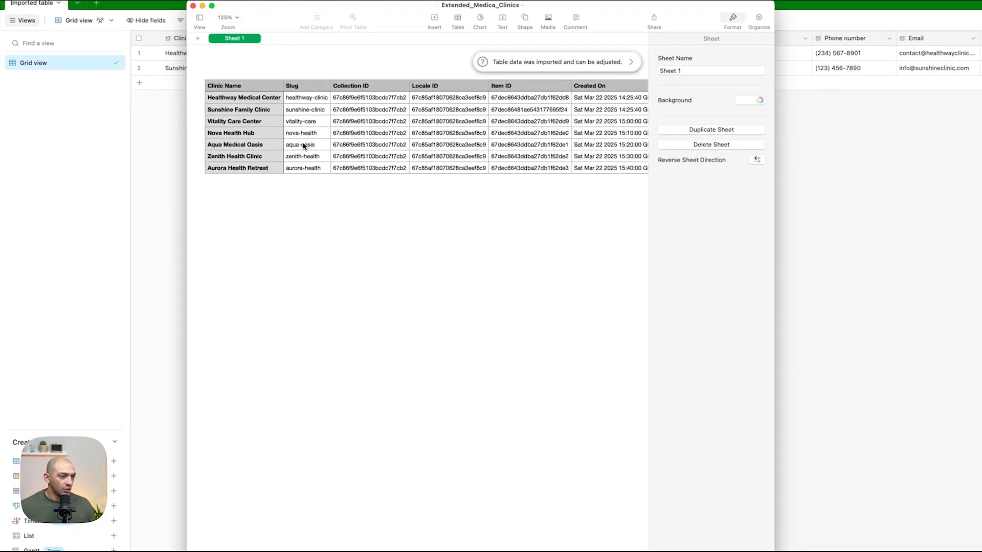
scroll(235, 126, right, 15)
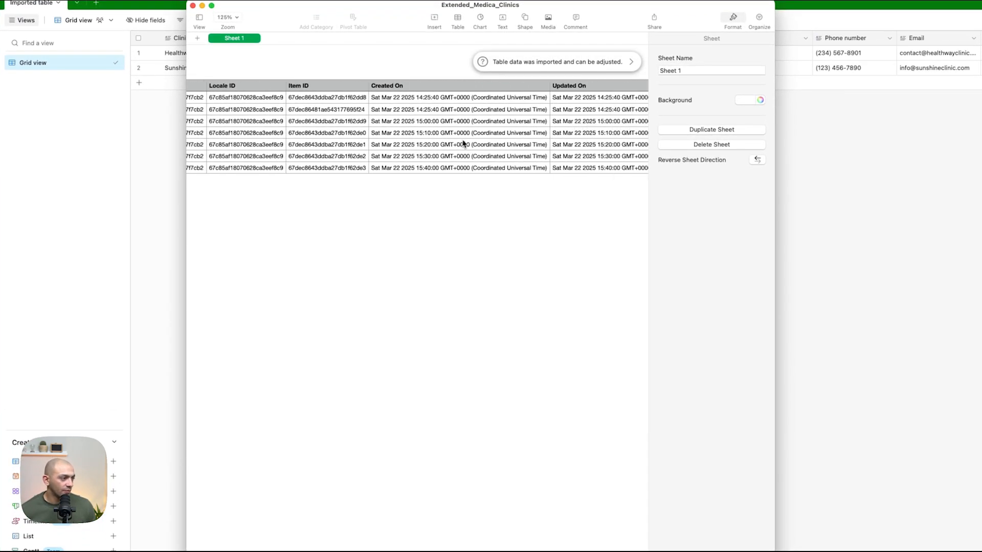
scroll(488, 133, right, 15)
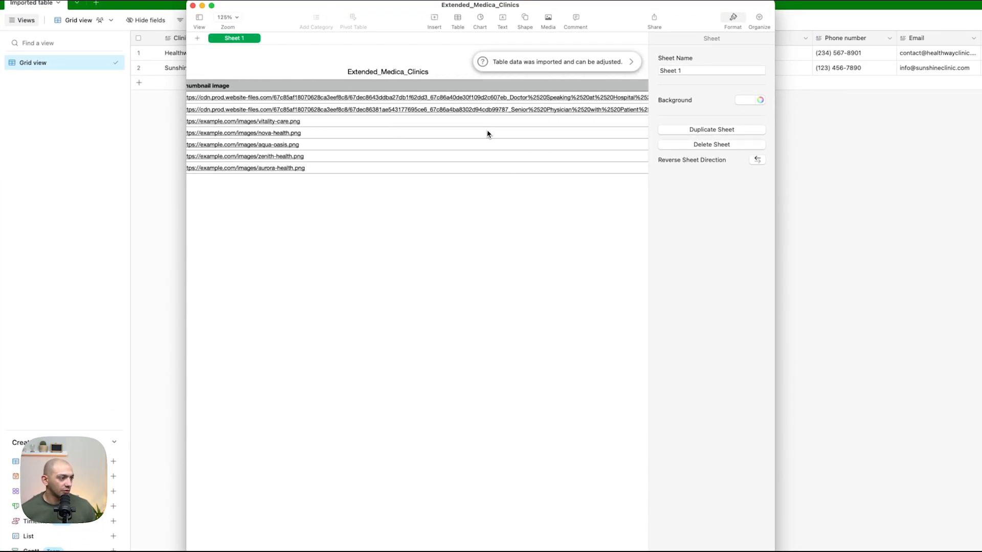
scroll(442, 140, right, 15)
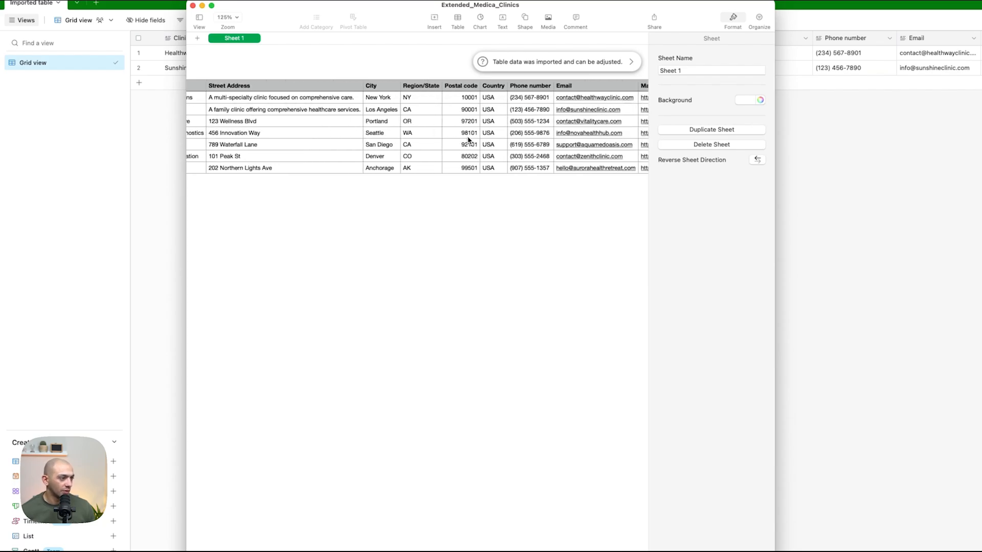
scroll(471, 168, left, 15)
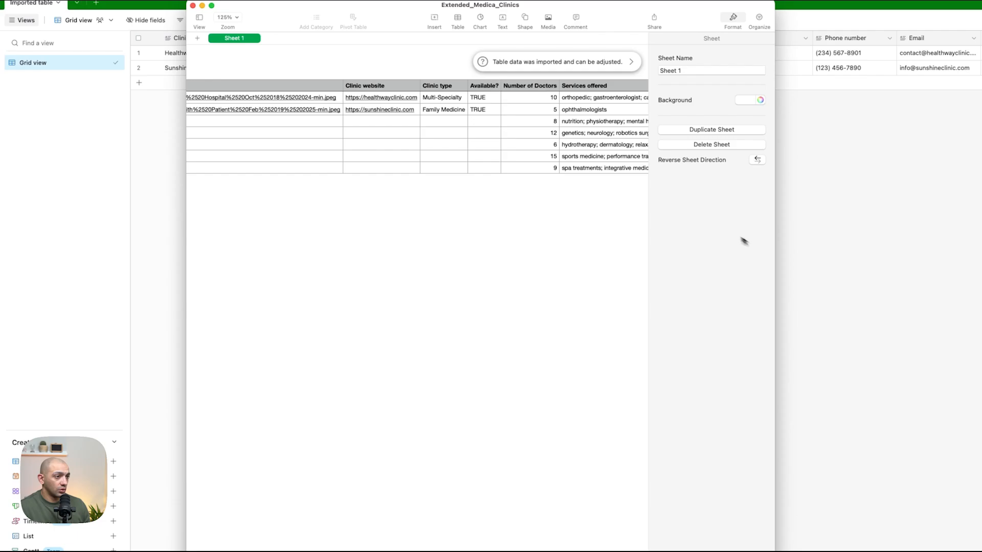
Step: Return to the Airtable base, start a CSV import and upload Extended_Medica_Clinics.csv from the Downloads folder
click(890, 244)
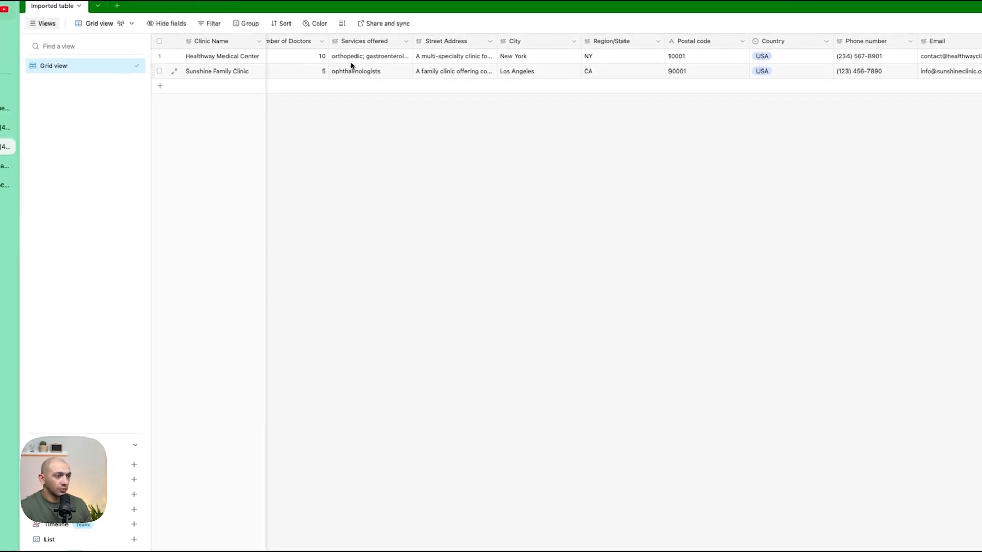
click(212, 528)
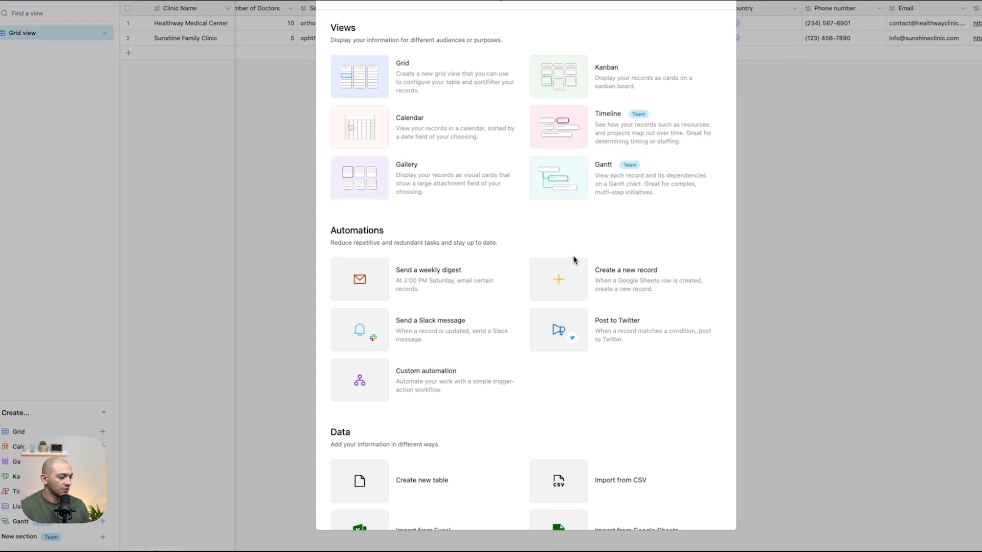
click(632, 471)
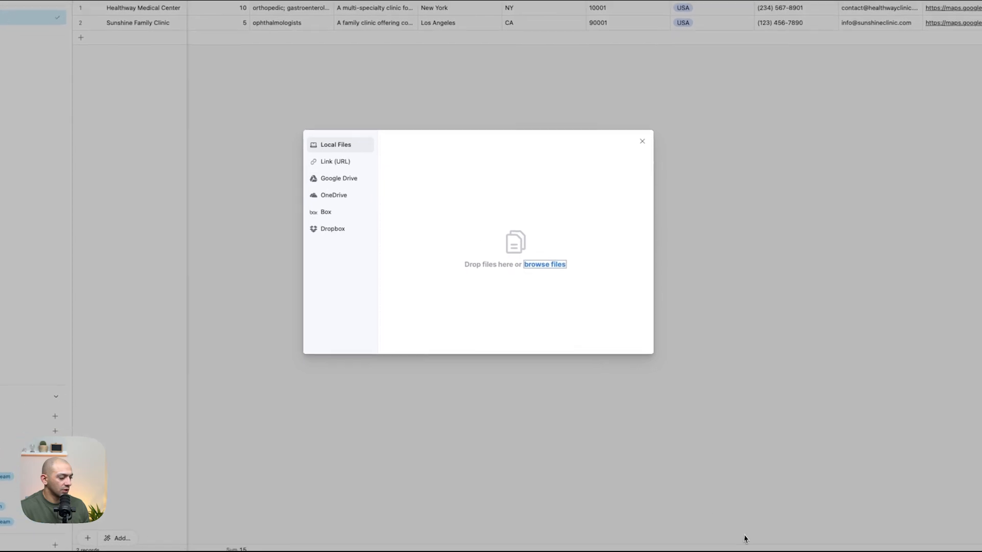
click(766, 530)
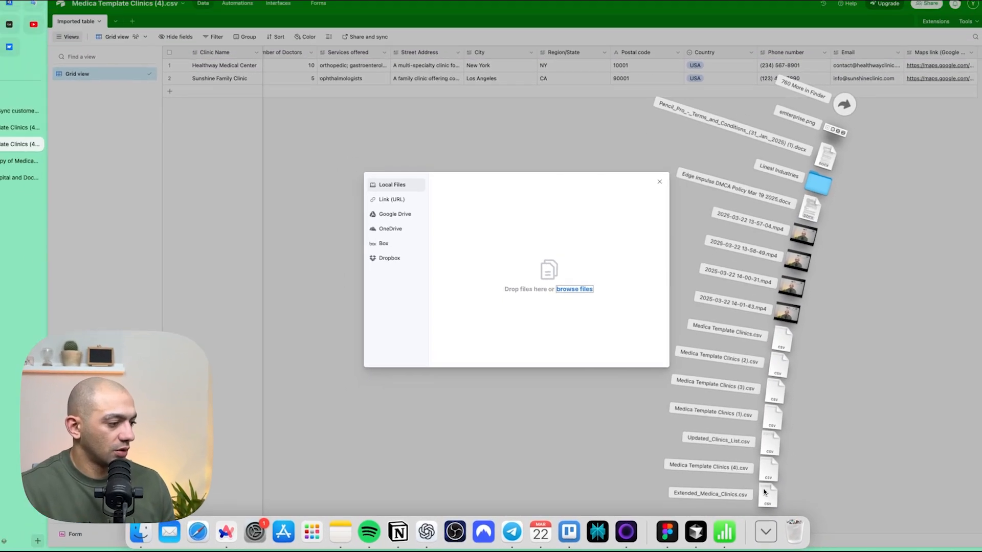
drag(764, 491, 511, 265)
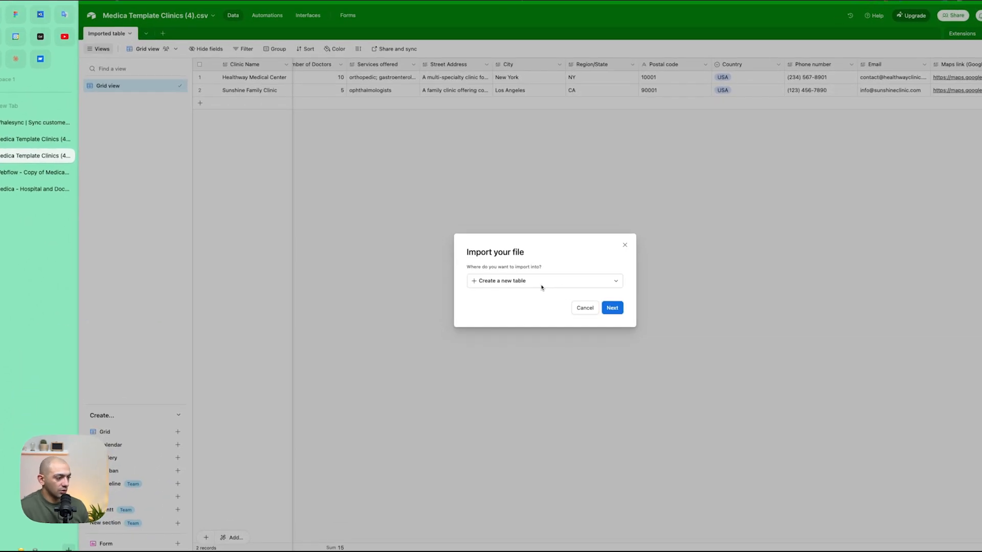
Step: Set the existing Imported table as the import destination and proceed to the import preview
click(533, 282)
click(506, 327)
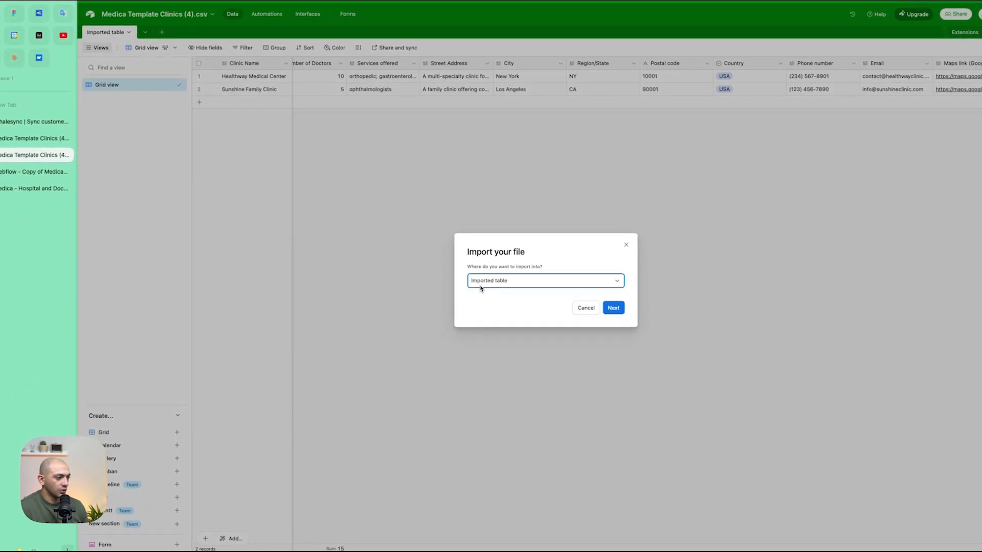
click(612, 306)
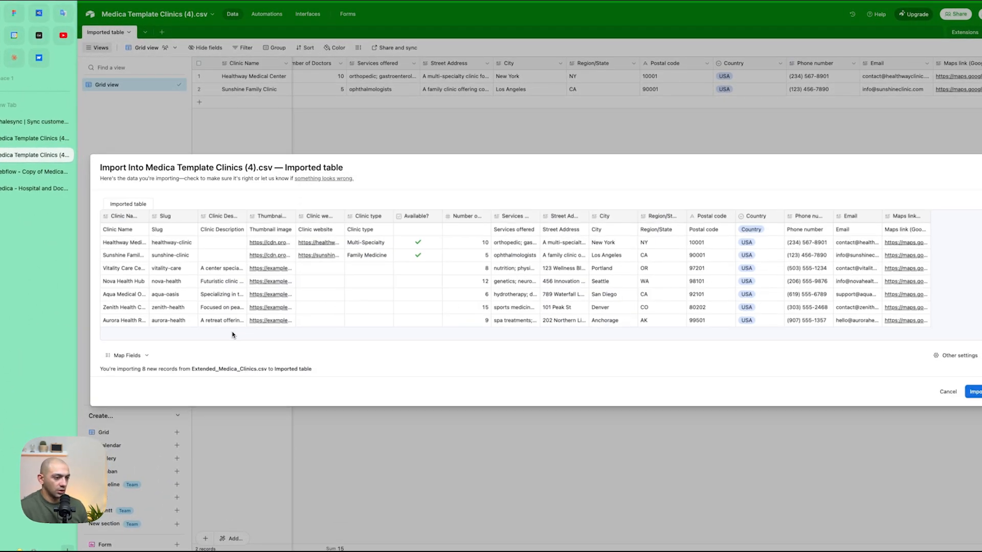
Step: Review the mapping between the Airtable fields and the CSV fields, and import the records
click(127, 356)
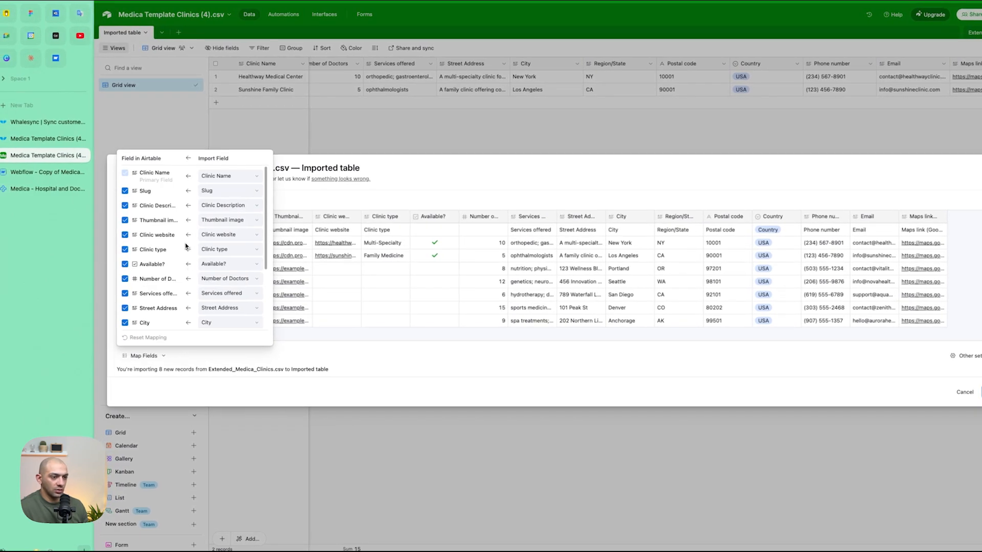
scroll(174, 240, down, 5)
scroll(171, 286, up, 5)
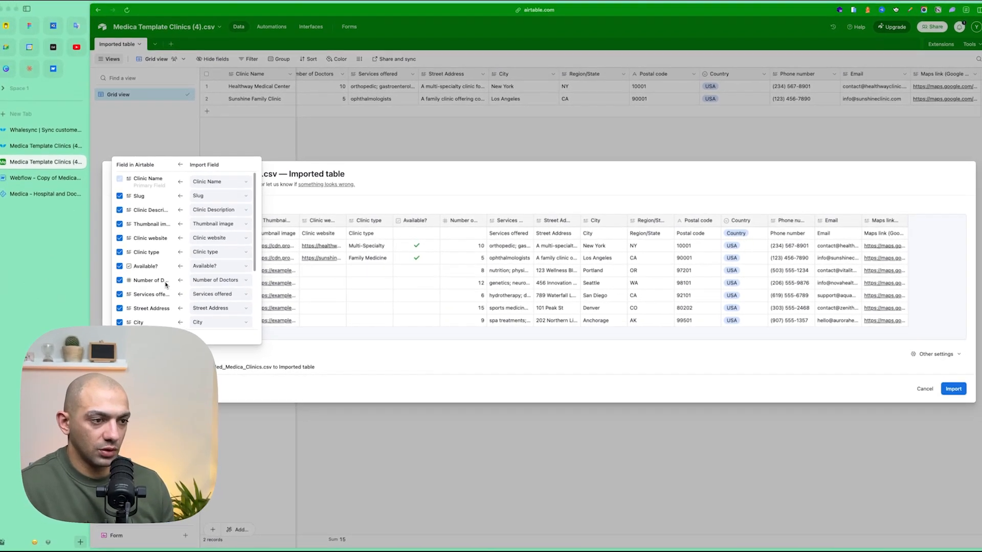
scroll(166, 285, down, 5)
scroll(159, 227, up, 5)
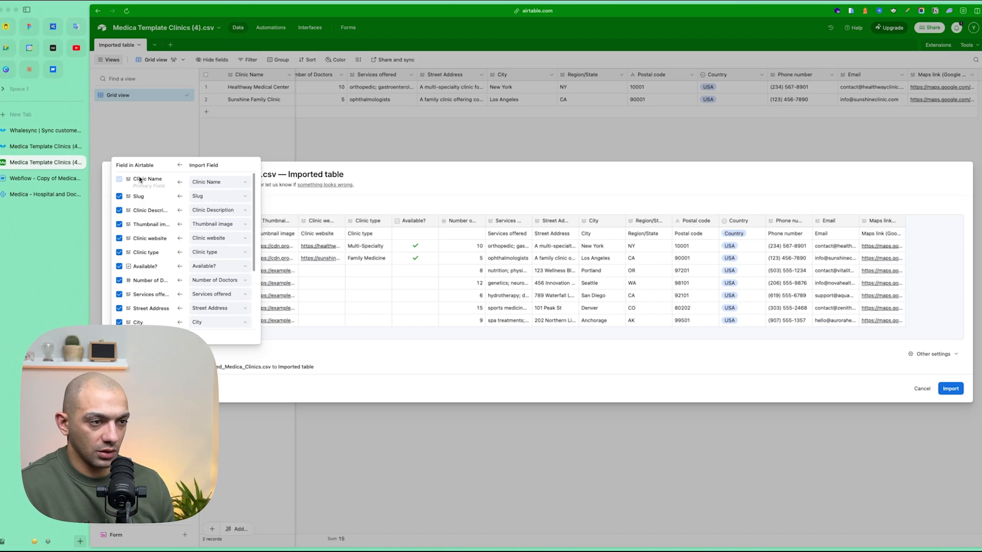
click(951, 389)
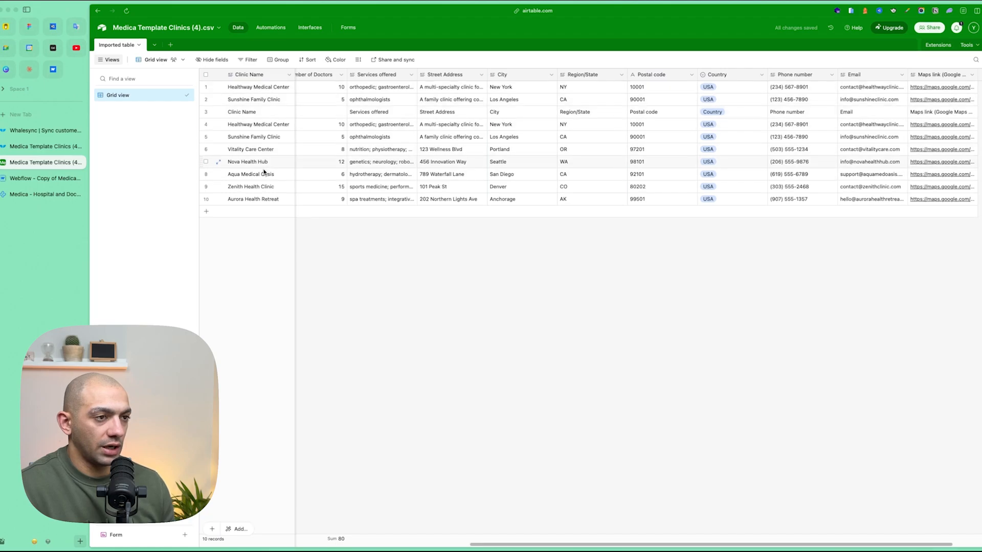
Step: Delete the duplicate Healthway Medical Center and Sunshine Family Clinic records in rows 4 and 5, plus the stray header record
click(206, 87)
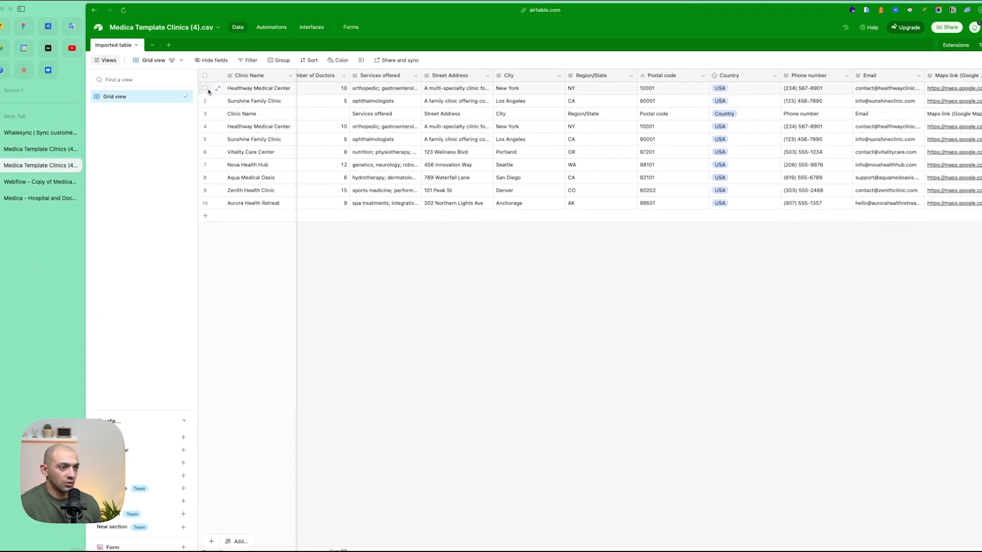
click(206, 99)
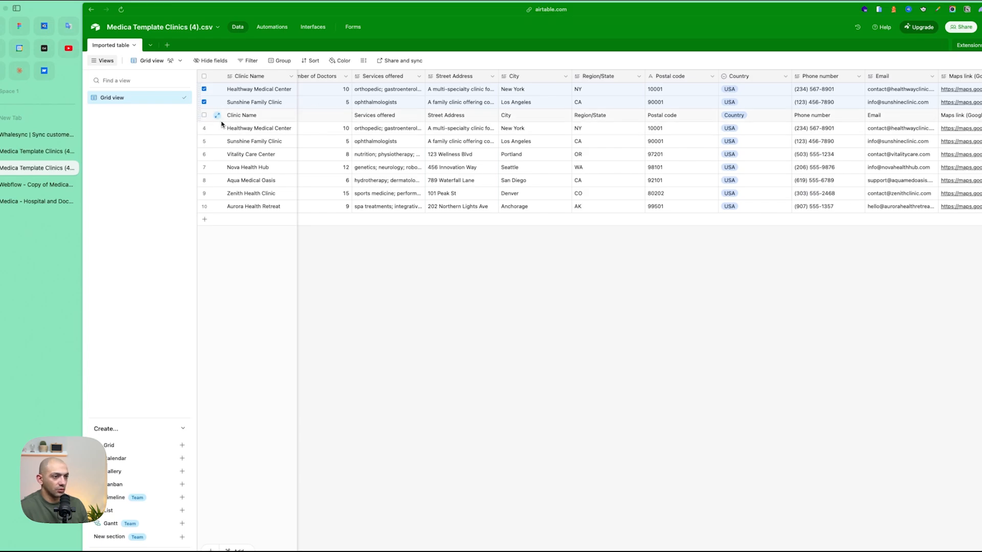
click(204, 101)
right_click(268, 136)
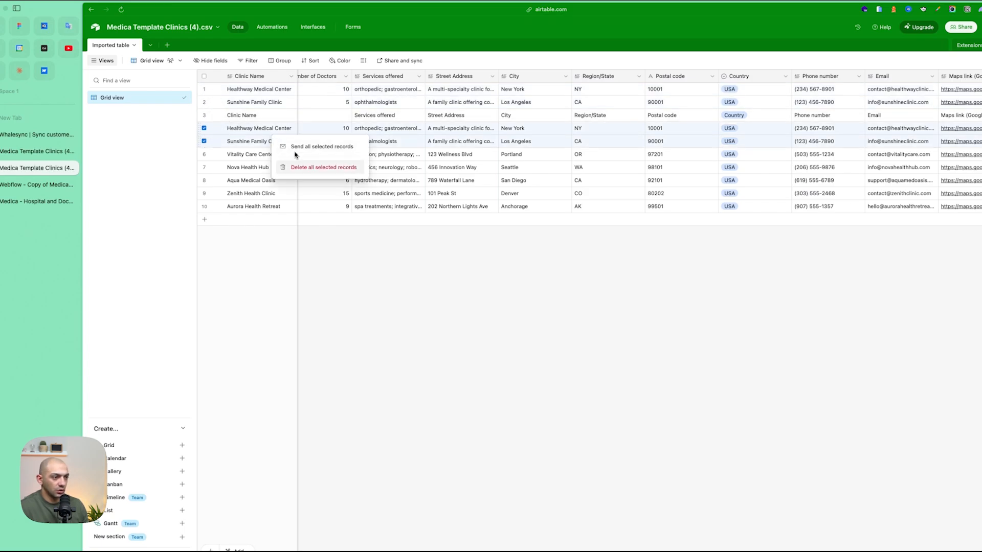
click(338, 169)
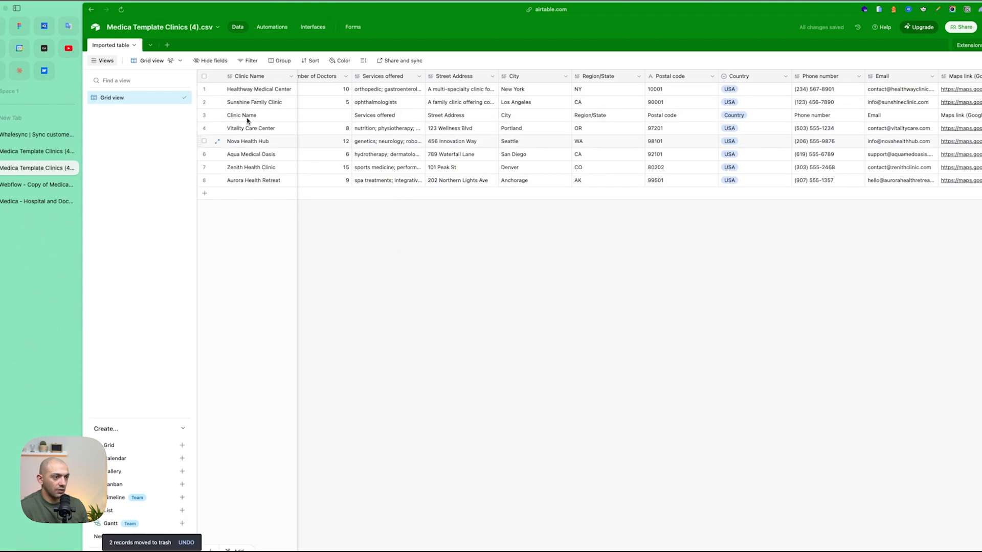
right_click(205, 118)
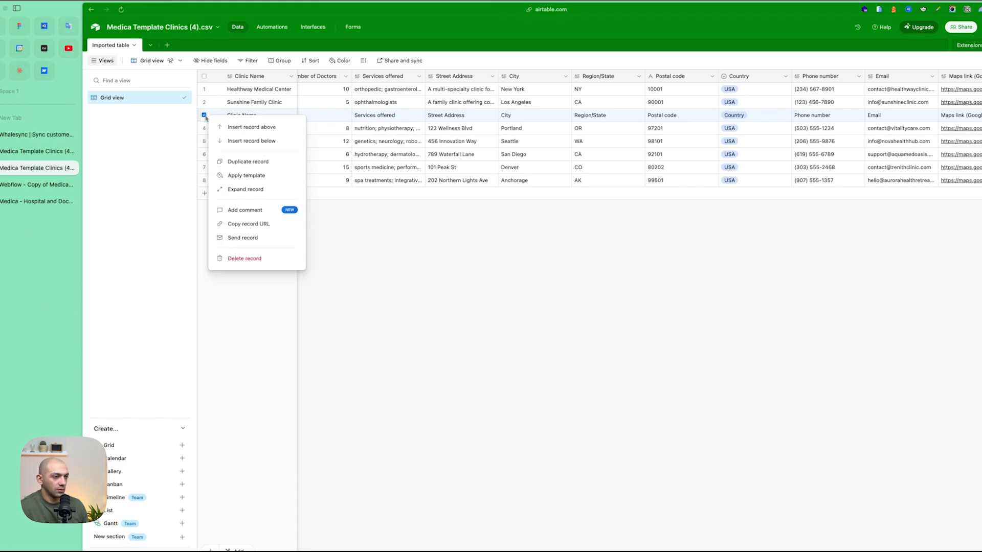
click(256, 258)
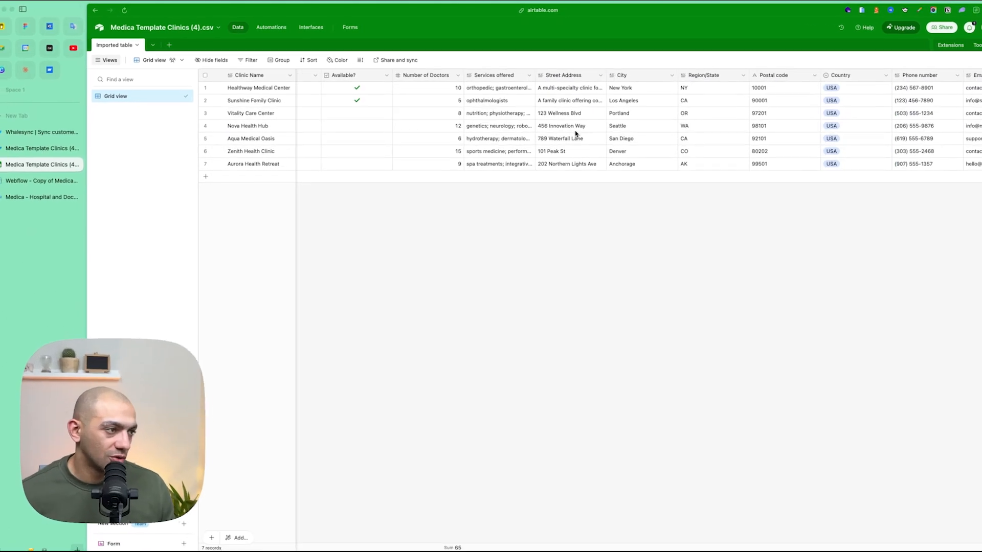
Step: Look over the remaining clinic records, then switch to the published Medica site, reload it and inspect its Clinics section
scroll(602, 133, right, 3)
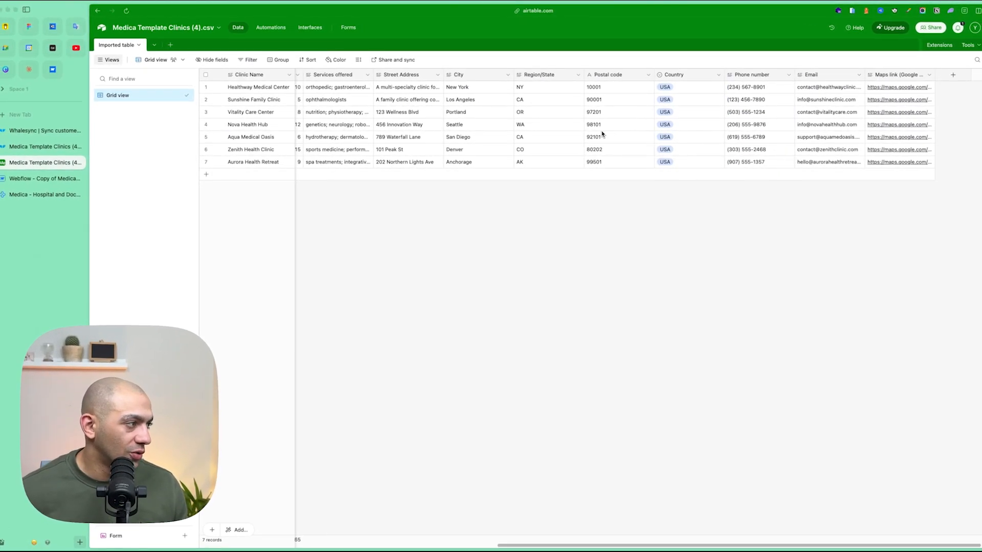
scroll(603, 133, left, 9)
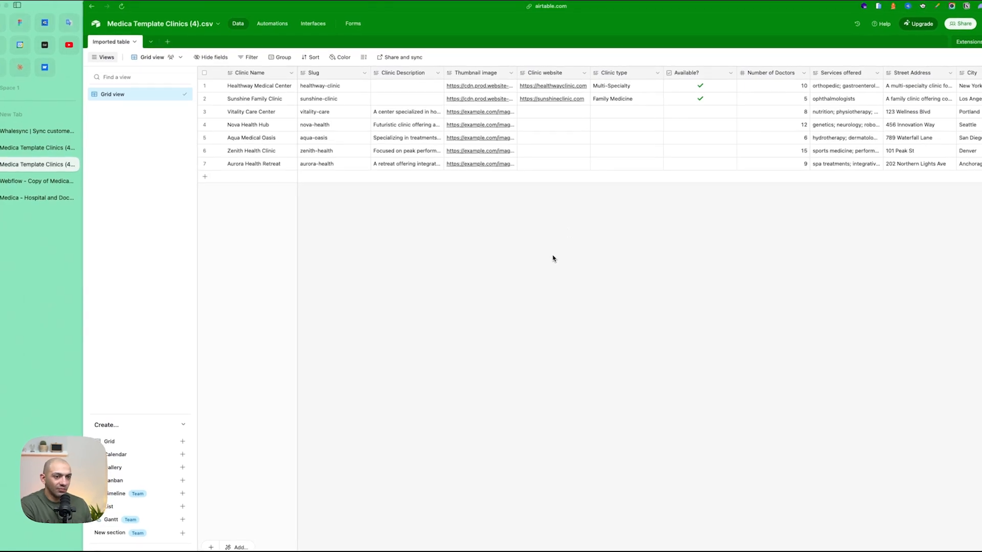
click(43, 199)
key(super+r)
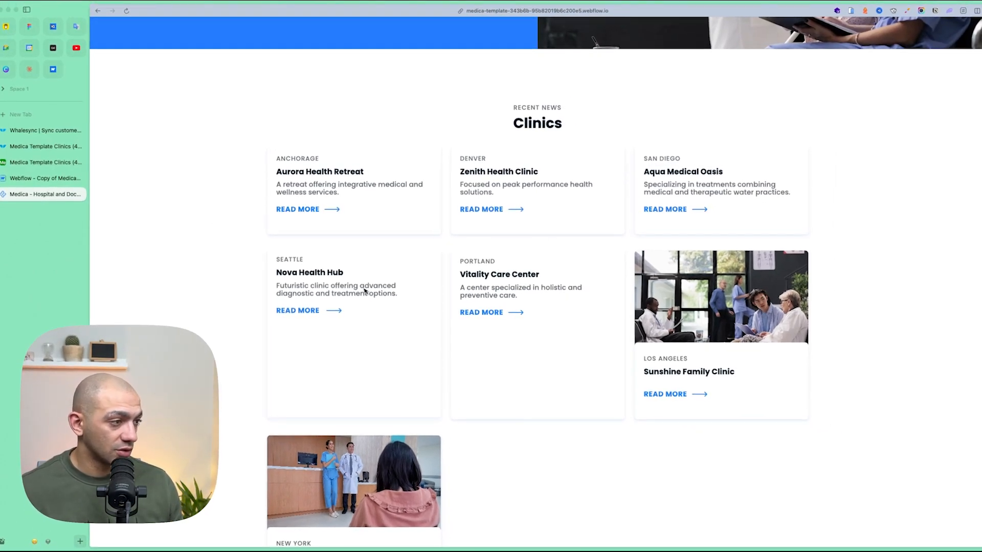
scroll(861, 224, up, 1)
scroll(935, 219, down, 5)
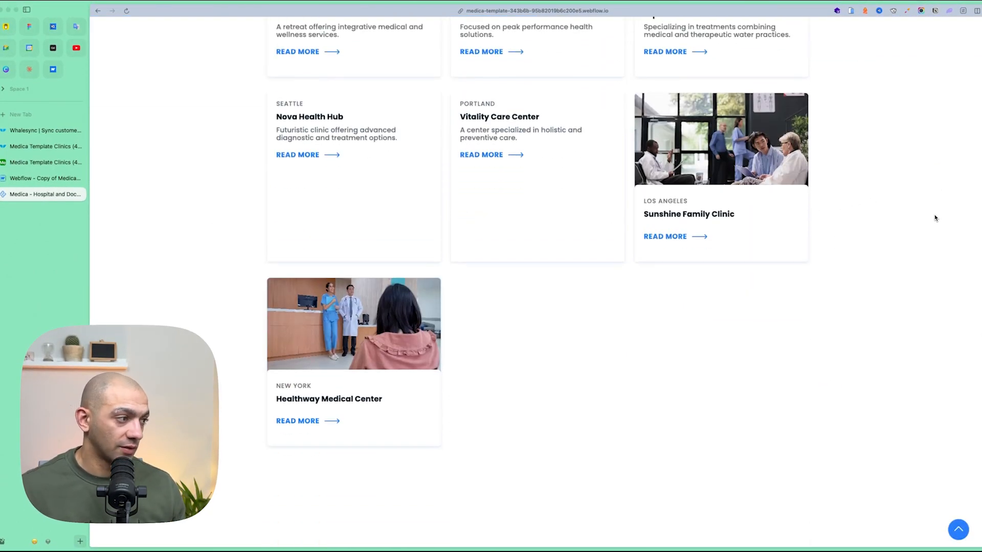
scroll(935, 218, up, 2)
Step: Switch to the Webflow CMS of Copy of Medica Template and reload the Clinics collection to check its items
click(71, 178)
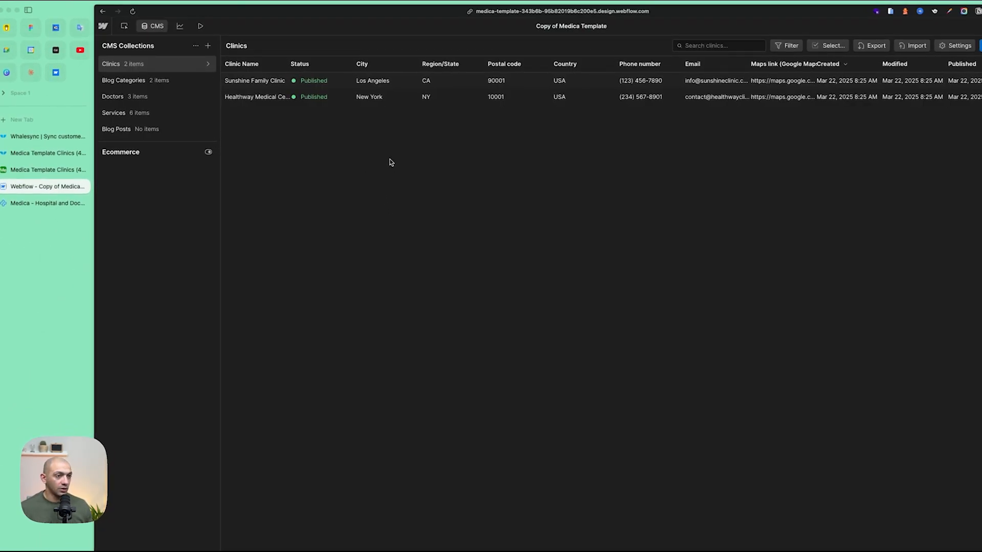
key(Escape)
click(175, 30)
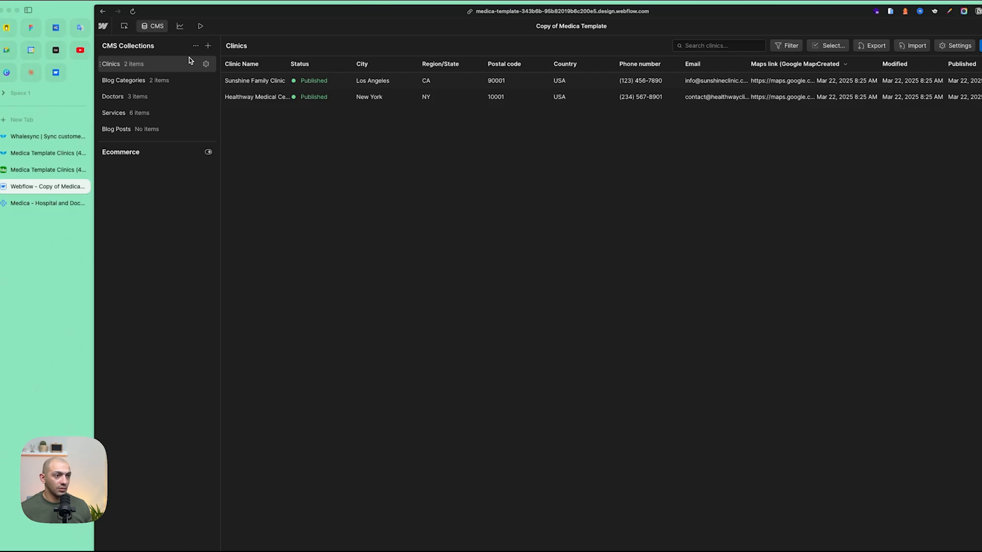
click(122, 81)
click(133, 64)
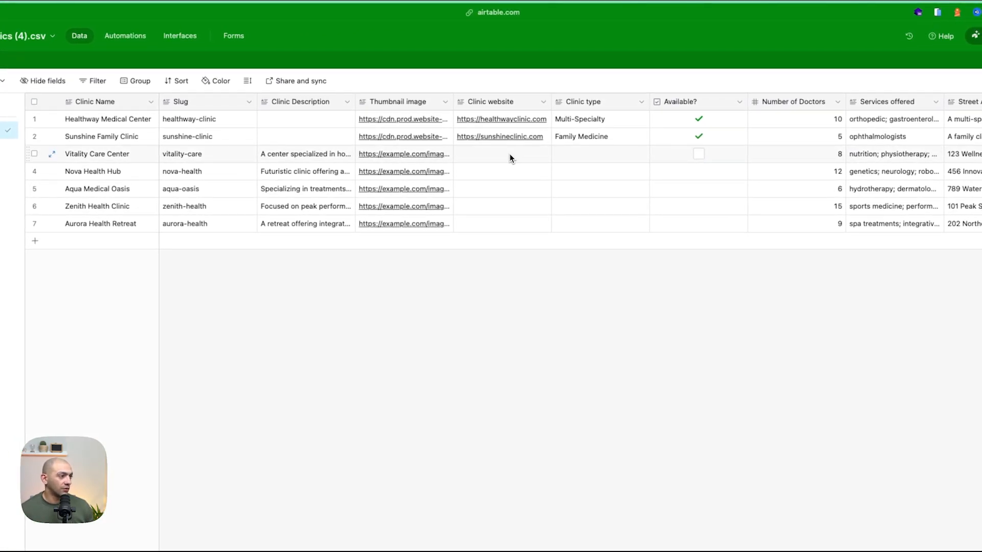
Step: Return to the Airtable base and clear the Thumbnail image URL of the Nova Health Hub record
click(424, 174)
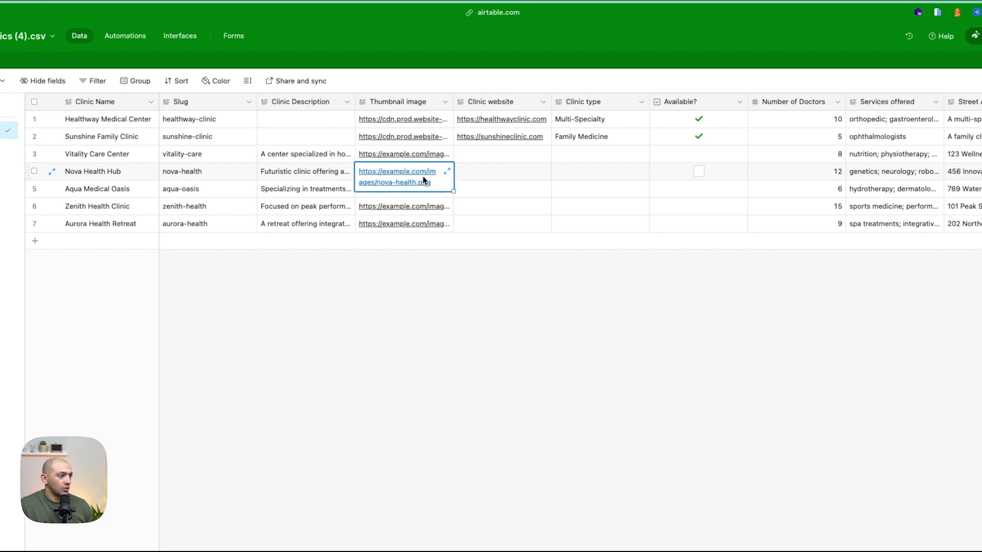
click(447, 172)
click(608, 133)
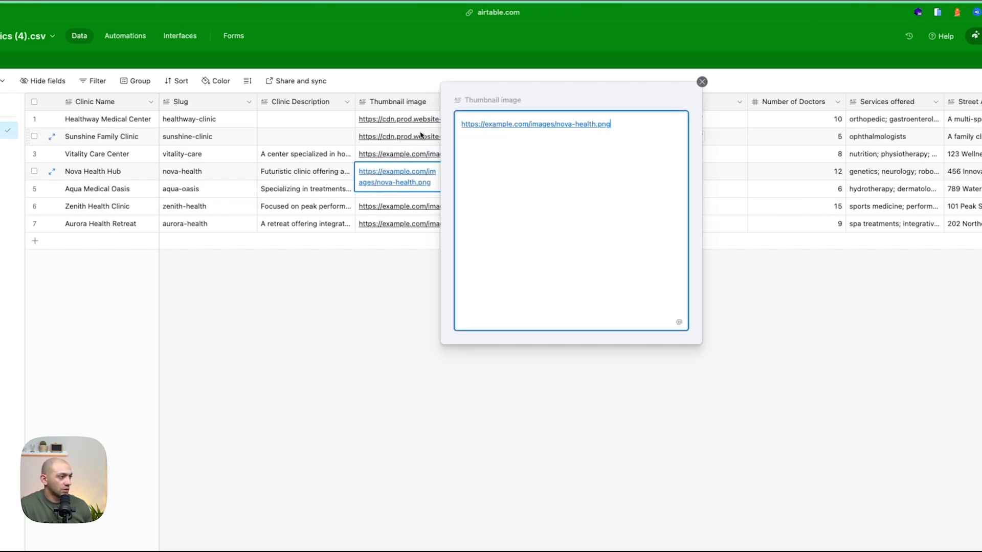
key(super+a)
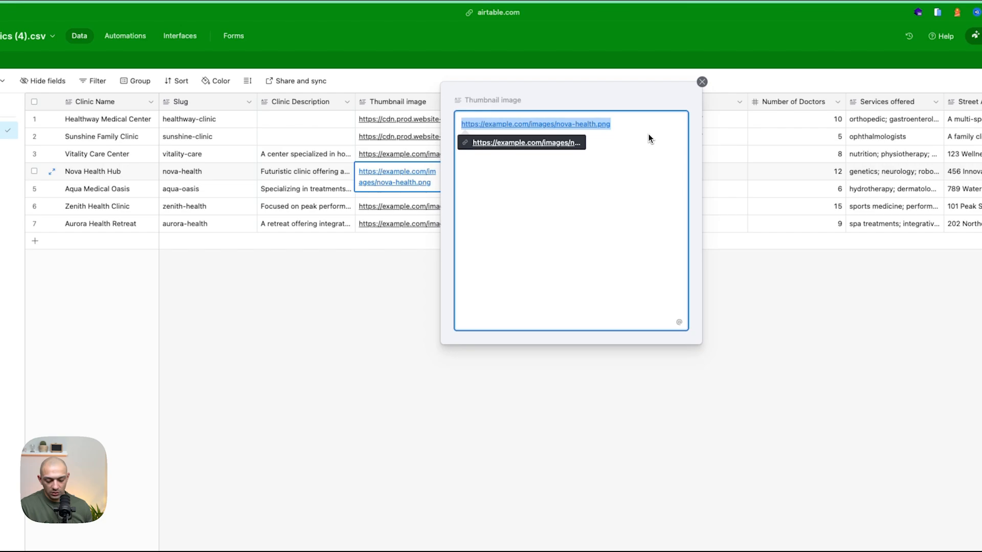
key(BackSpace)
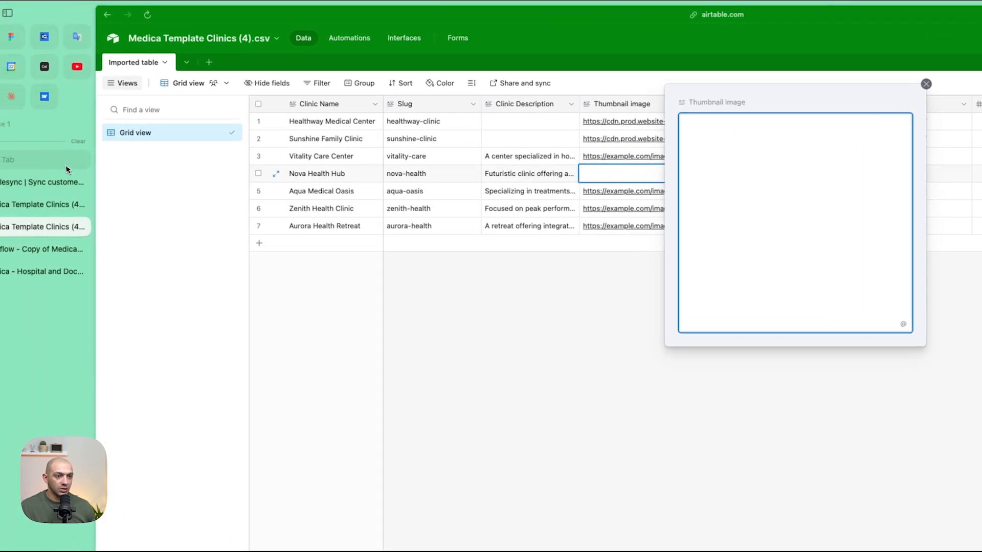
Step: Open Unsplash in a new browser tab and search its photos for clinic
click(70, 166)
text(unsp)
key(Return)
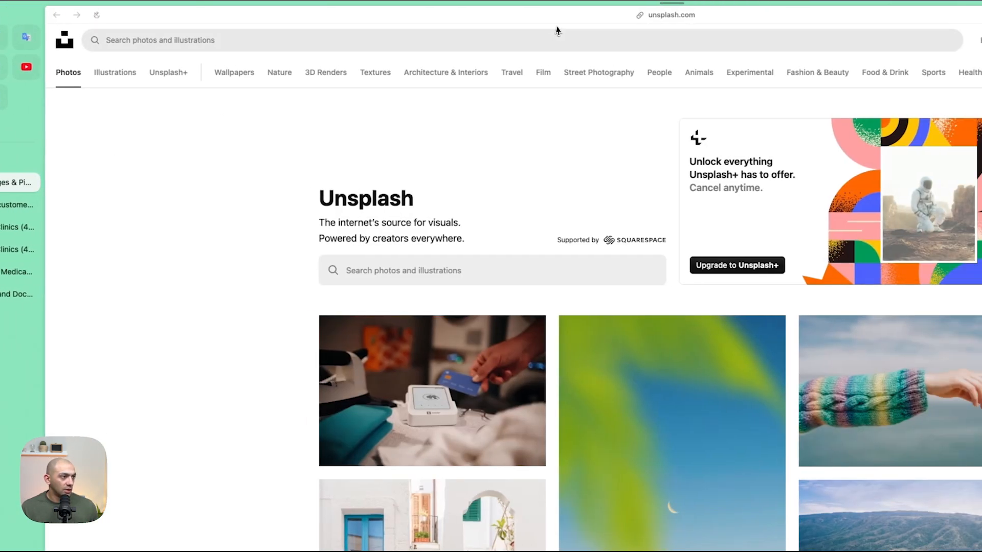
click(636, 39)
text(d)
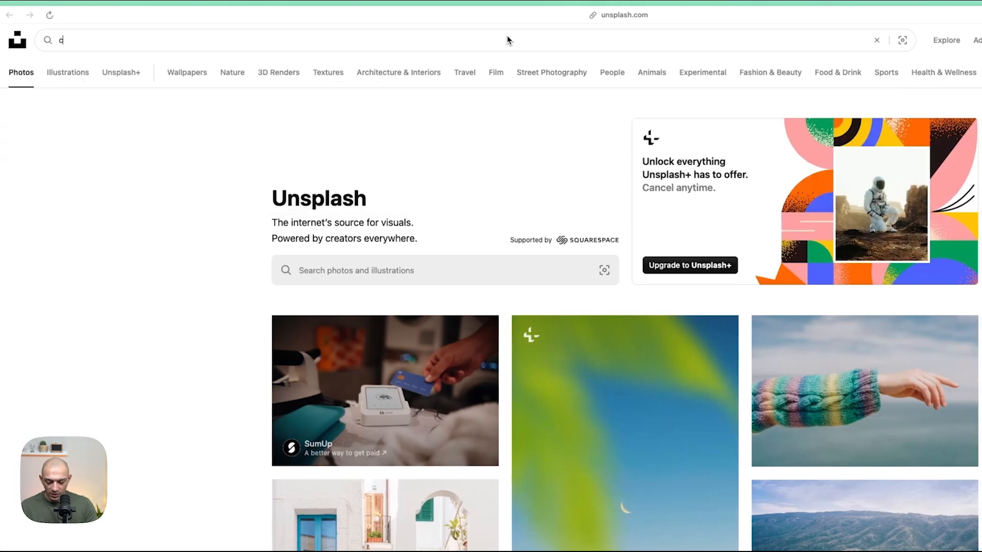
text(linici)
key(Return)
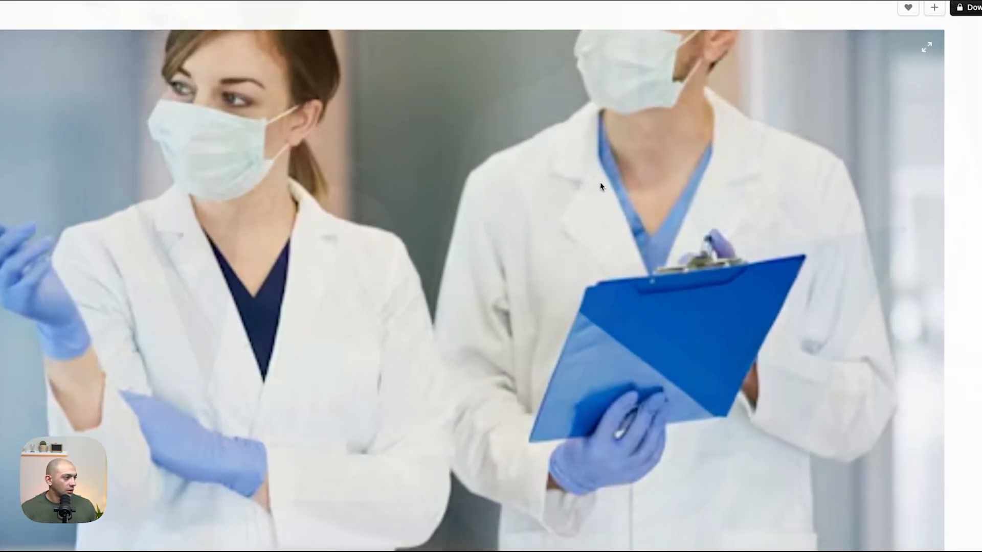
Step: Open the photo of two masked doctors with a blue clipboard as a standalone image and copy its URL
right_click(501, 190)
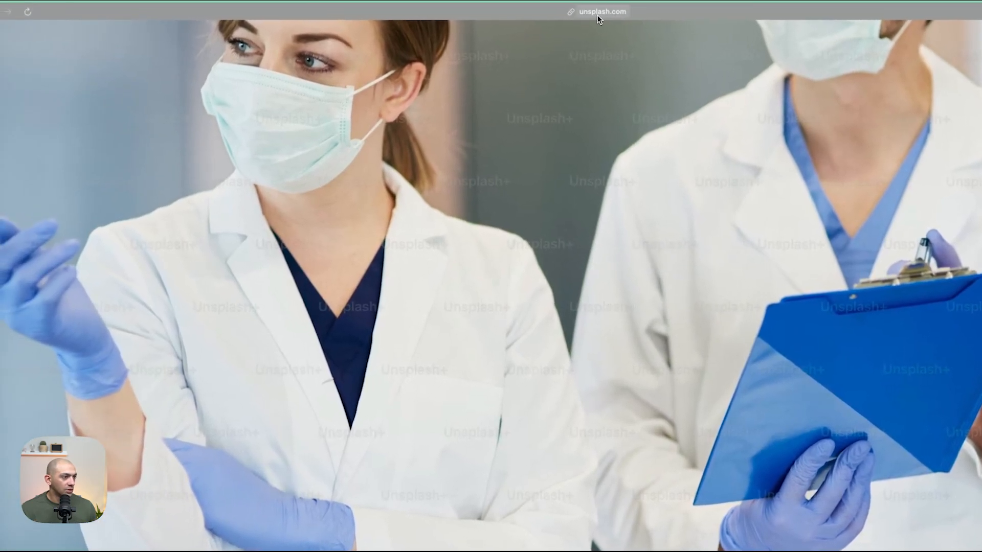
click(572, 9)
key(Escape)
Step: Return to the Airtable base and paste the copied Unsplash image URL as the Nova Health Hub record's Thumbnail image
click(87, 193)
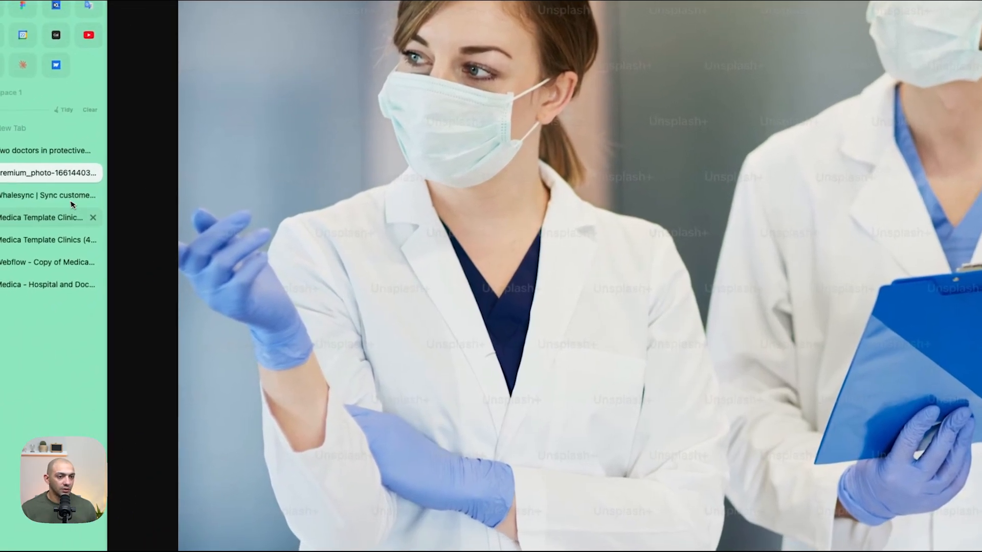
click(70, 215)
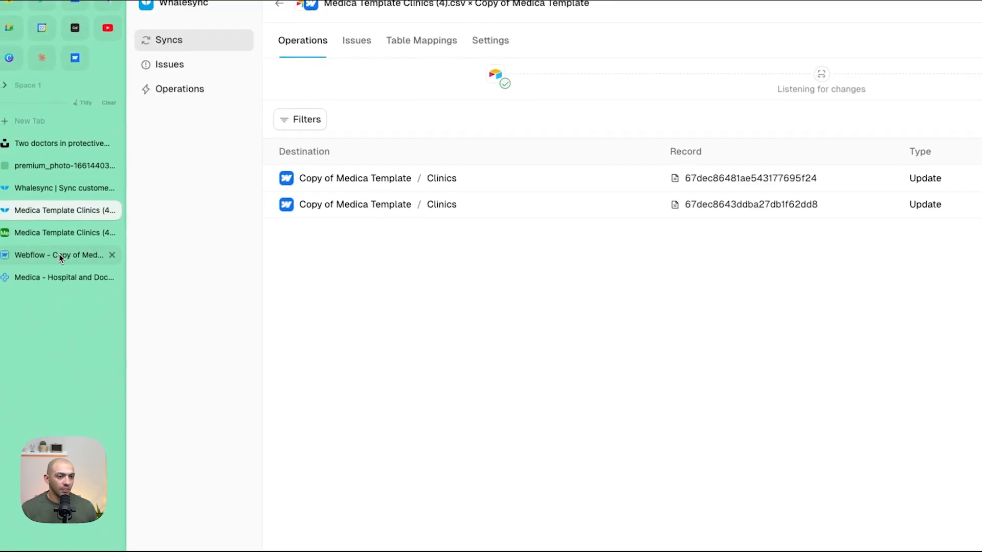
click(56, 285)
click(57, 241)
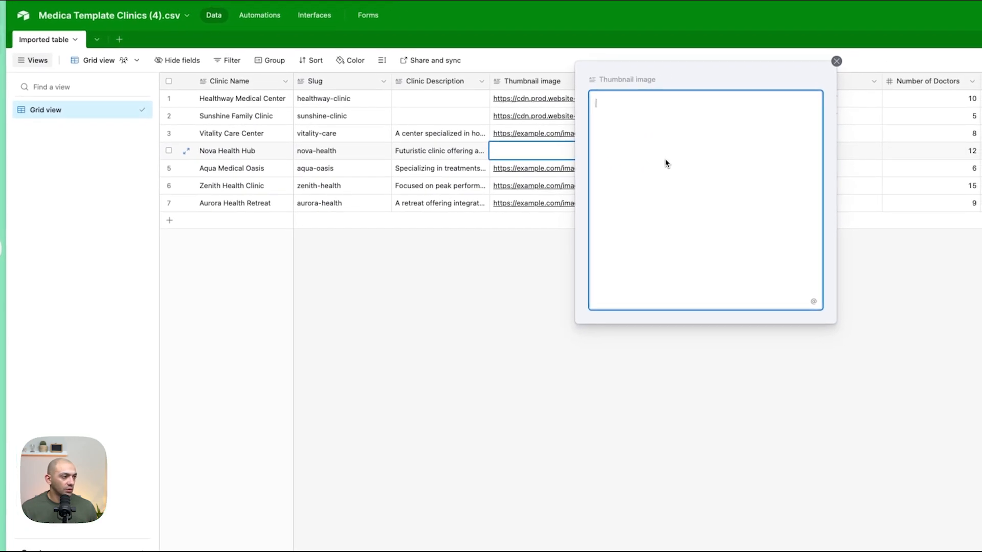
key(ctrl+v)
click(557, 273)
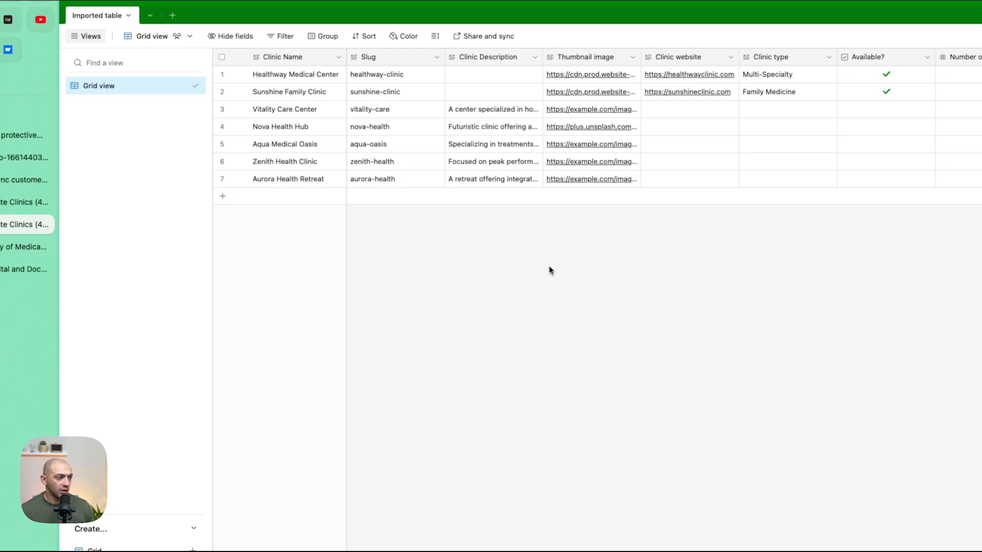
Step: Switch to the published Medica site, reload it to check the Nova Health Hub thumbnail, and return to the Airtable base
click(23, 269)
key(super+r)
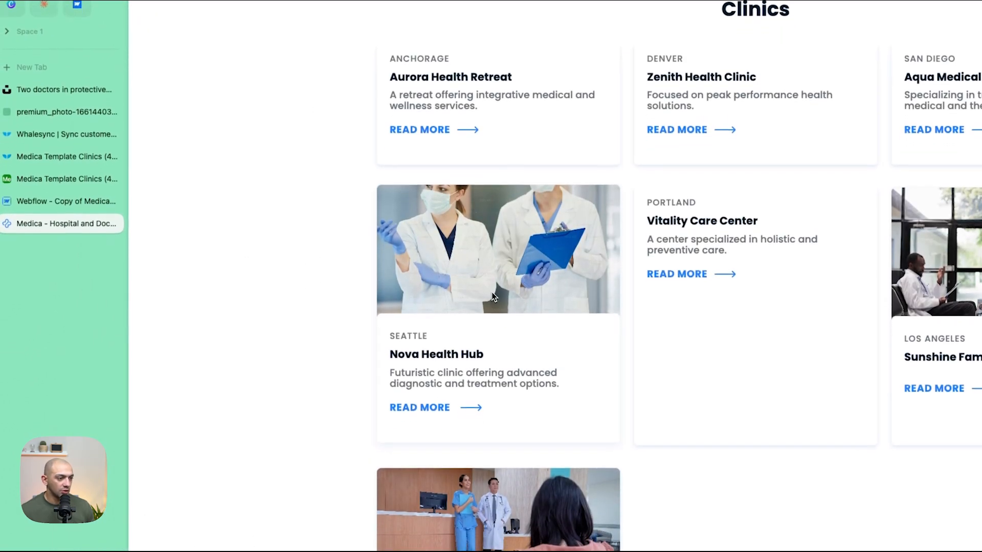
click(61, 192)
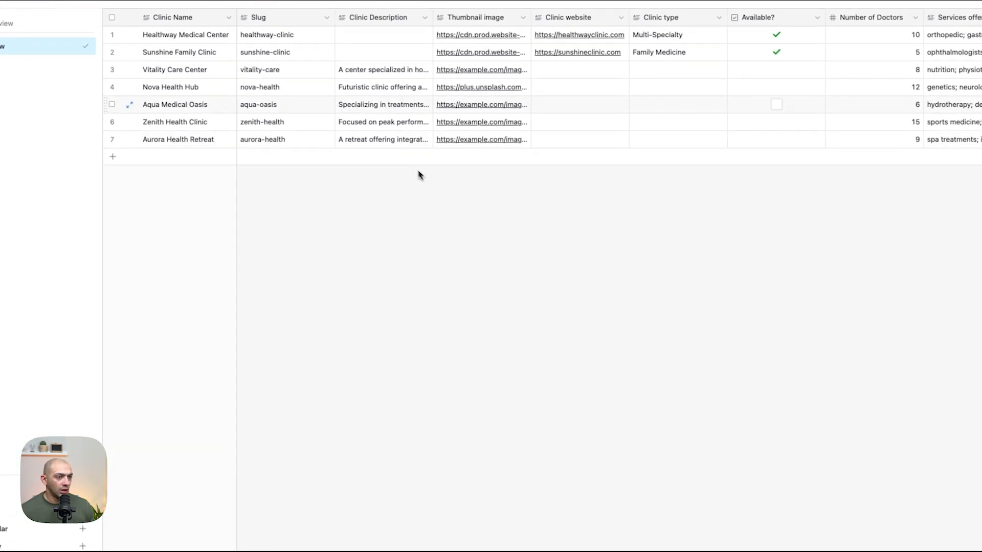
Step: In the Webflow CMS Clinics collection, rename Aurora Health Retreat to Aurora Health Retreat & Spa and publish the change
click(49, 215)
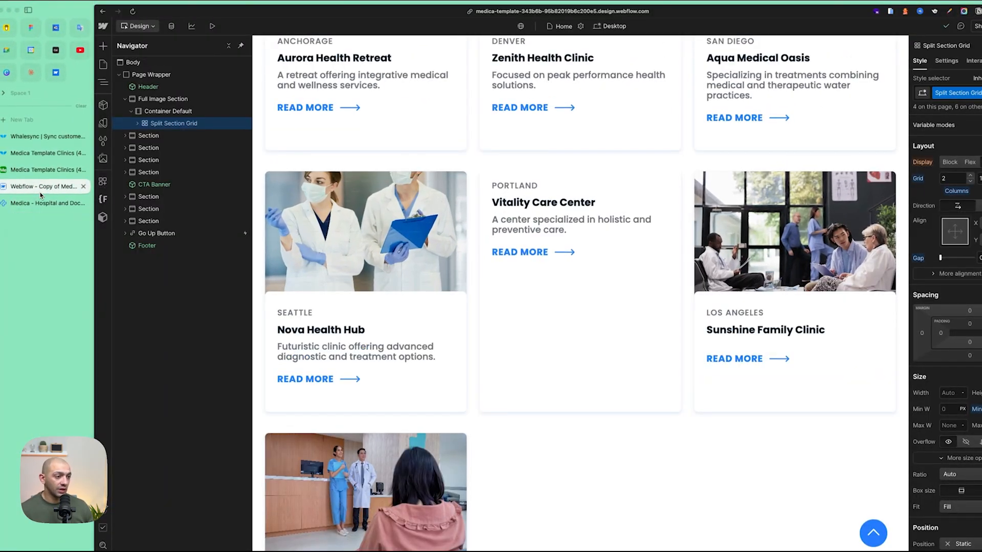
click(179, 25)
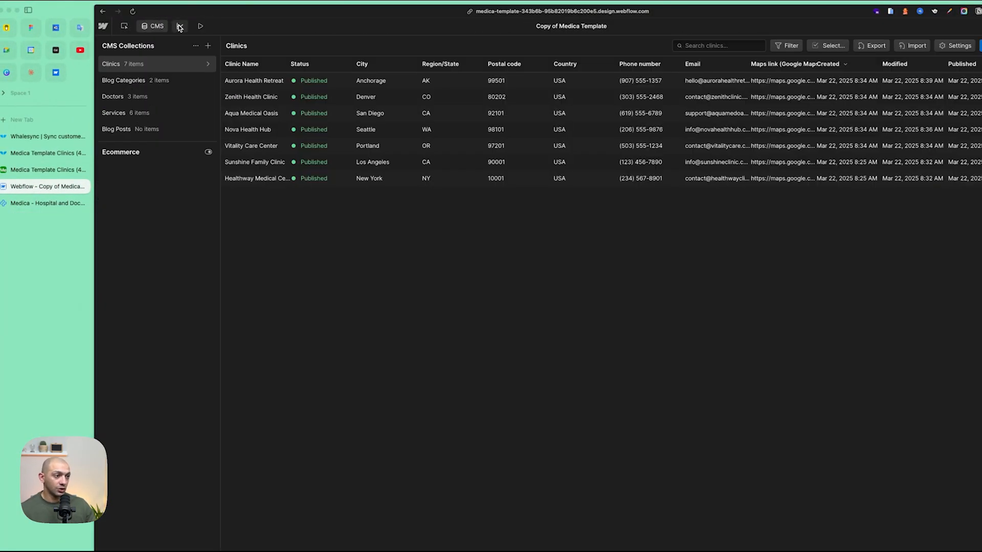
click(256, 85)
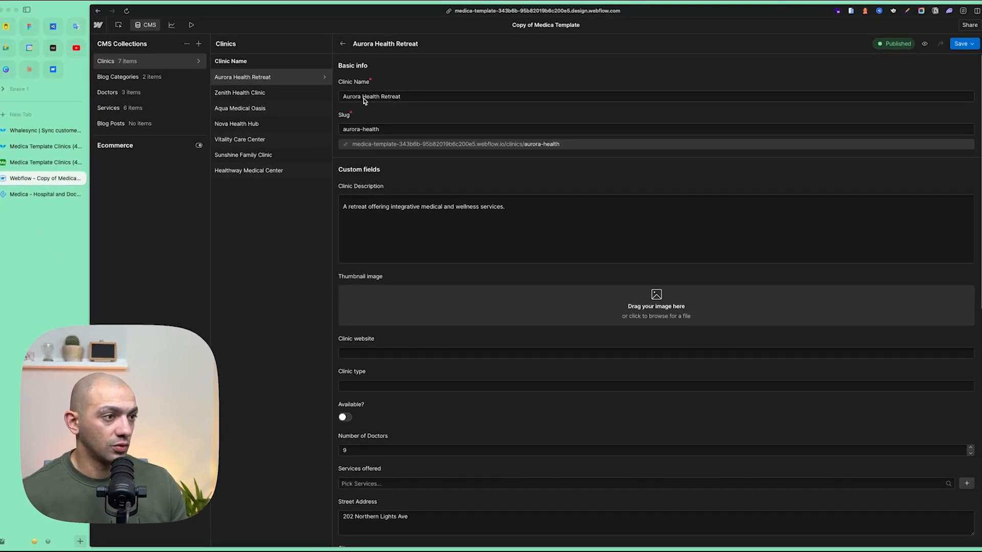
click(412, 100)
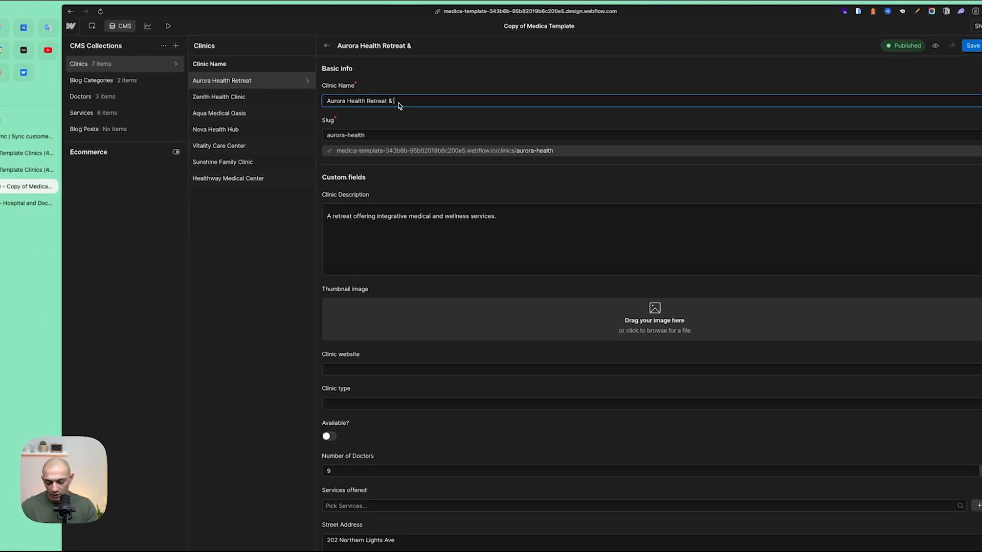
click(973, 47)
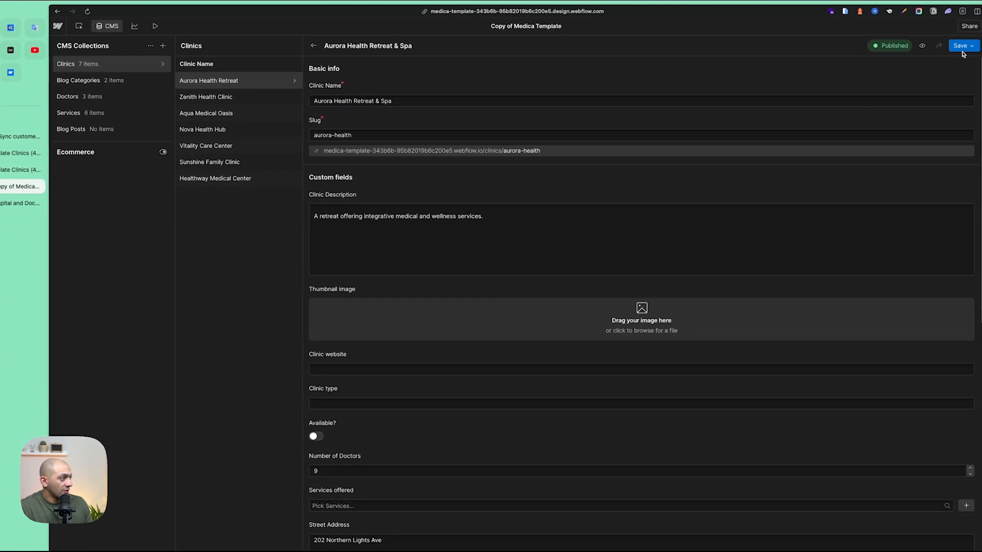
click(919, 77)
Step: Check the renamed clinic on the published site, then return to the Airtable base and widen the Clinic Name column
click(23, 202)
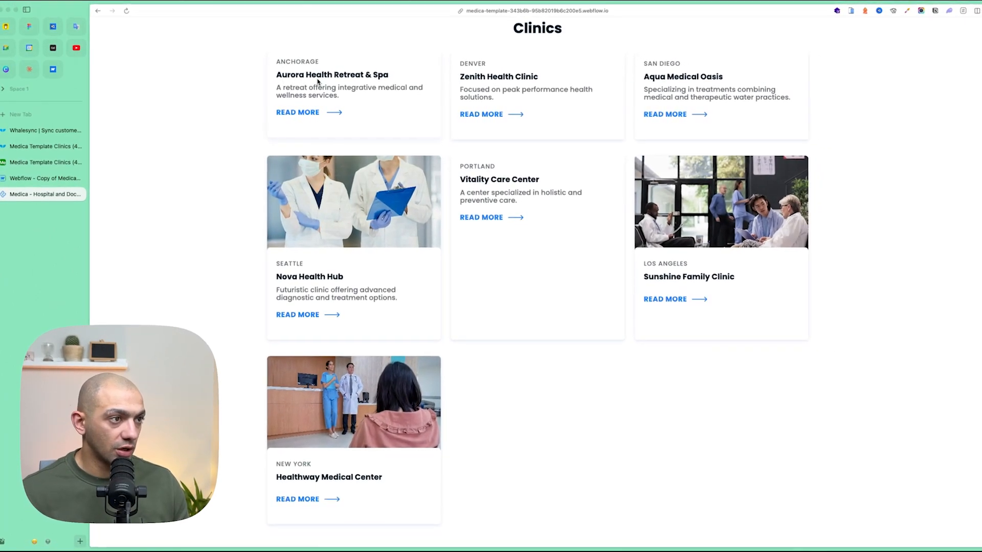
click(49, 162)
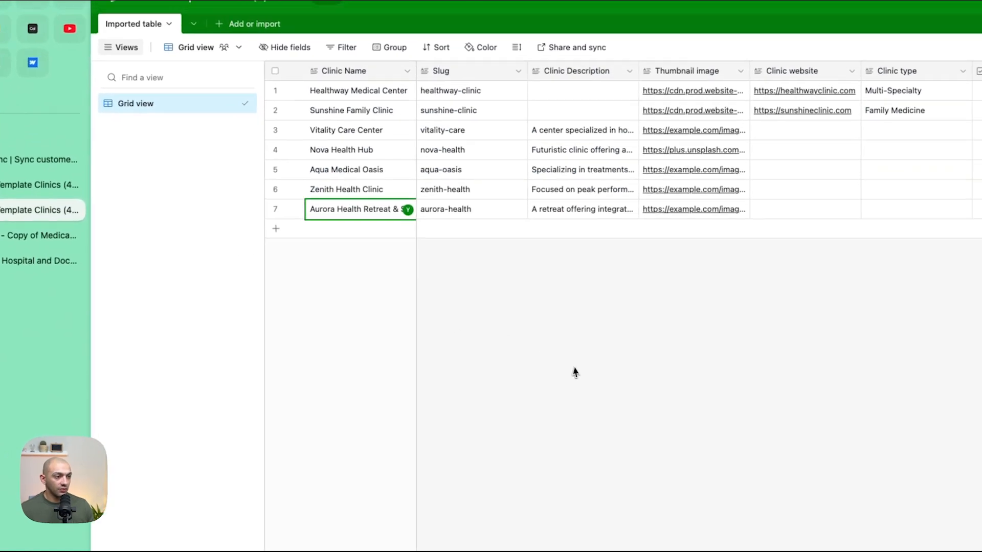
drag(384, 80, 475, 91)
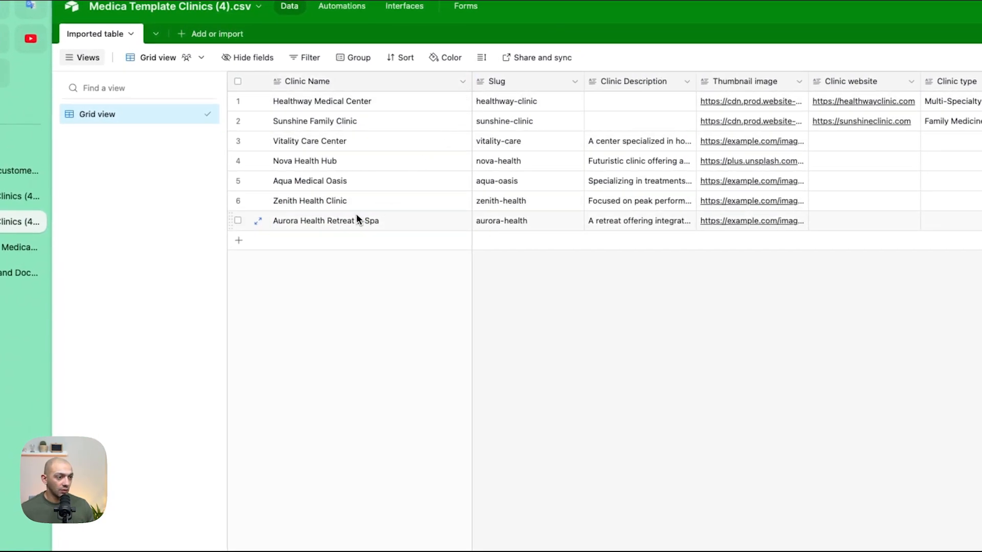